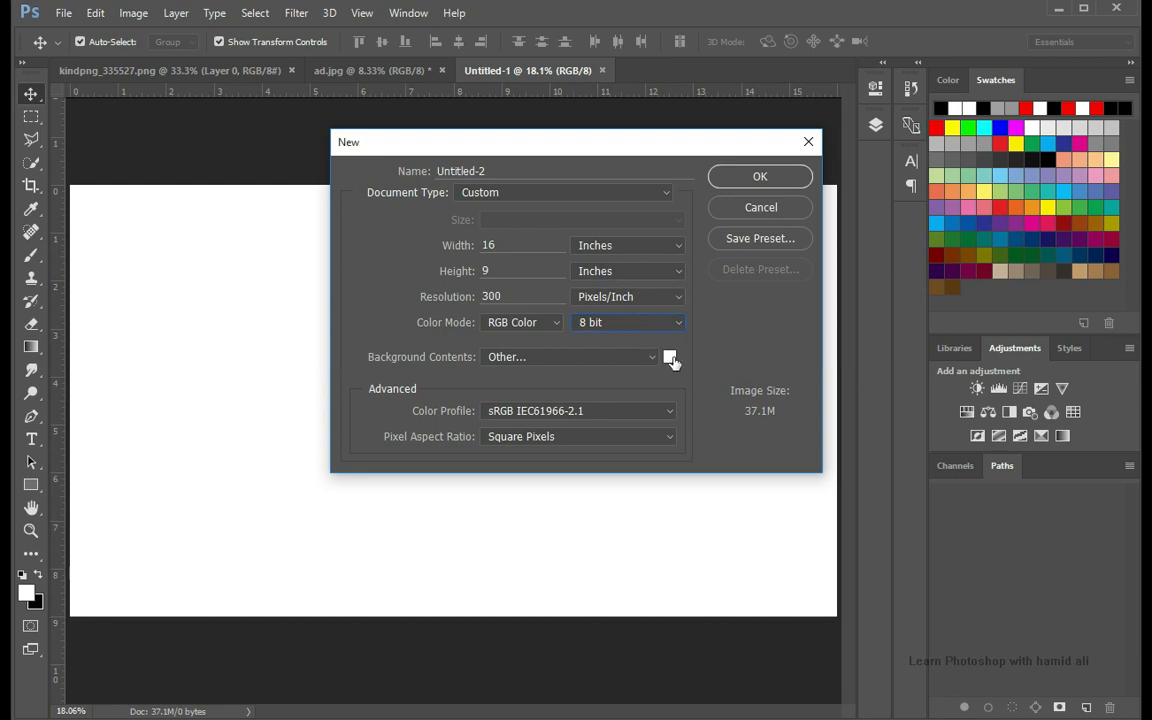
# Step: Create a 16 × 9 inch RGB document at 300 pixels/inch with a white background
pyautogui.click(983, 323)
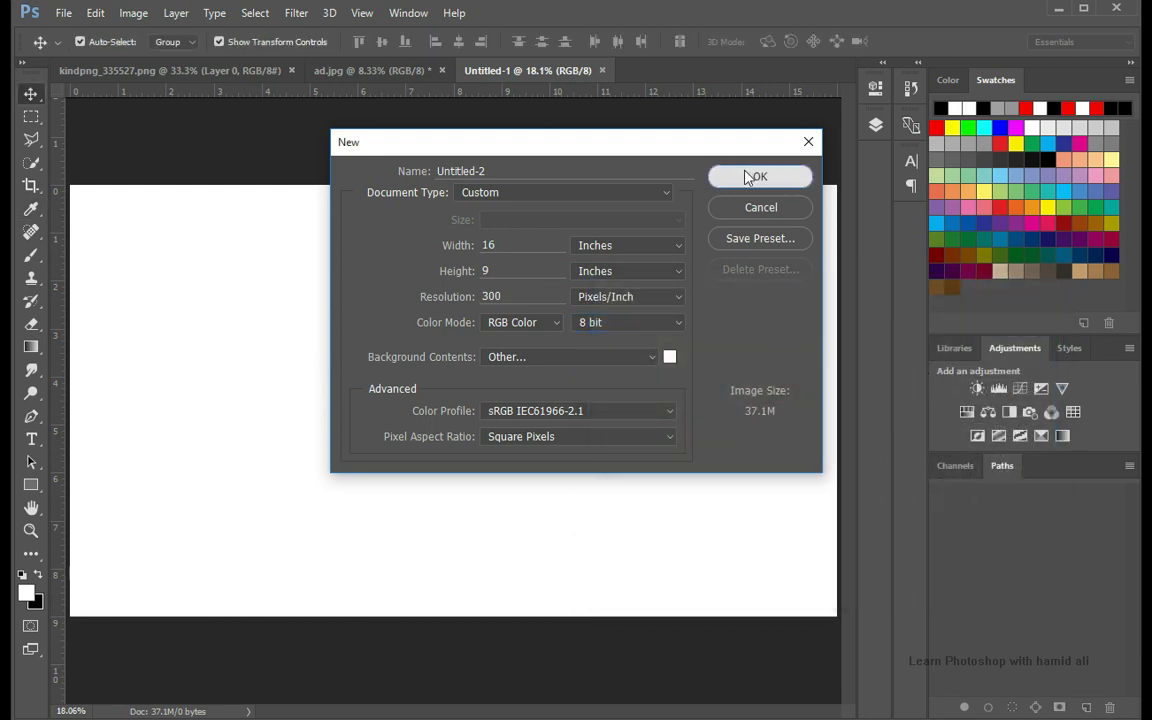
pyautogui.click(750, 176)
# Step: Add a solid color fill layer in light tan (#f1d39f) above the background
pyautogui.click(876, 124)
pyautogui.click(754, 461)
pyautogui.click(795, 88)
pyautogui.moveTo(836, 553); pyautogui.dragTo(836, 523)
pyautogui.moveTo(702, 354)
pyautogui.mouseDown()
pyautogui.moveTo(663, 335)
pyautogui.moveTo(674, 329)
pyautogui.moveTo(682, 345)
pyautogui.mouseUp()
pyautogui.moveTo(828, 536); pyautogui.dragTo(828, 539)
pyautogui.moveTo(676, 352)
pyautogui.mouseDown()
pyautogui.moveTo(672, 331)
pyautogui.moveTo(674, 342)
pyautogui.mouseUp()
pyautogui.moveTo(794, 290); pyautogui.dragTo(697, 306)
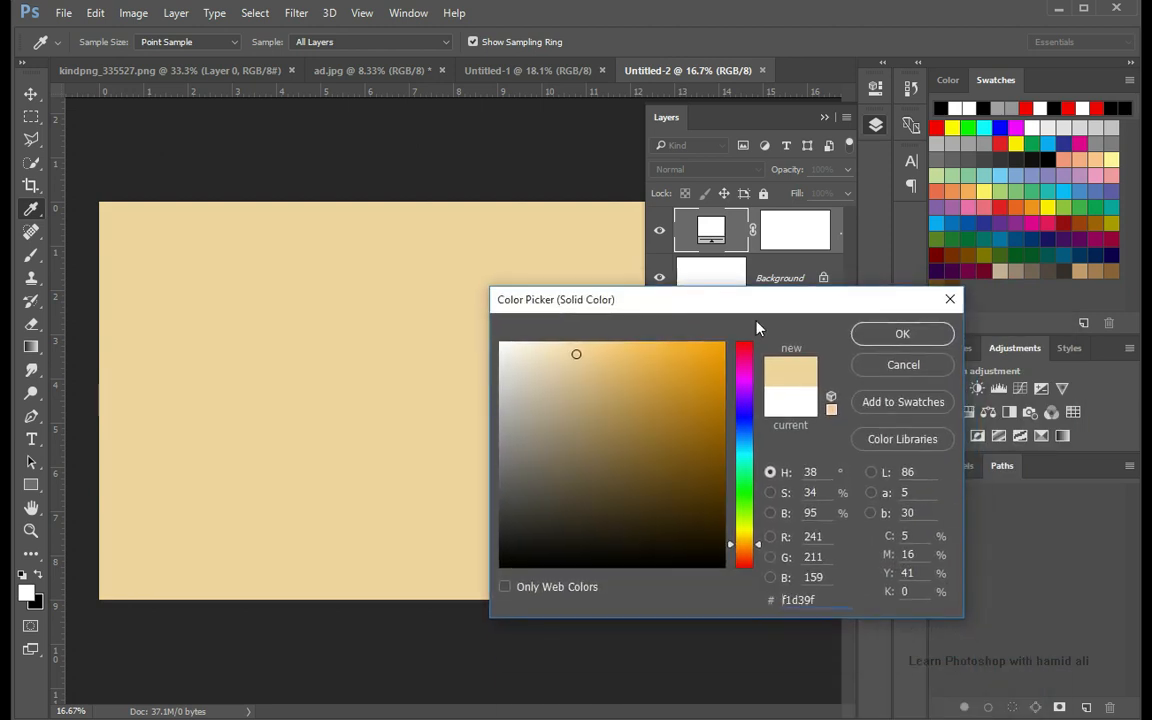
pyautogui.press('Return')
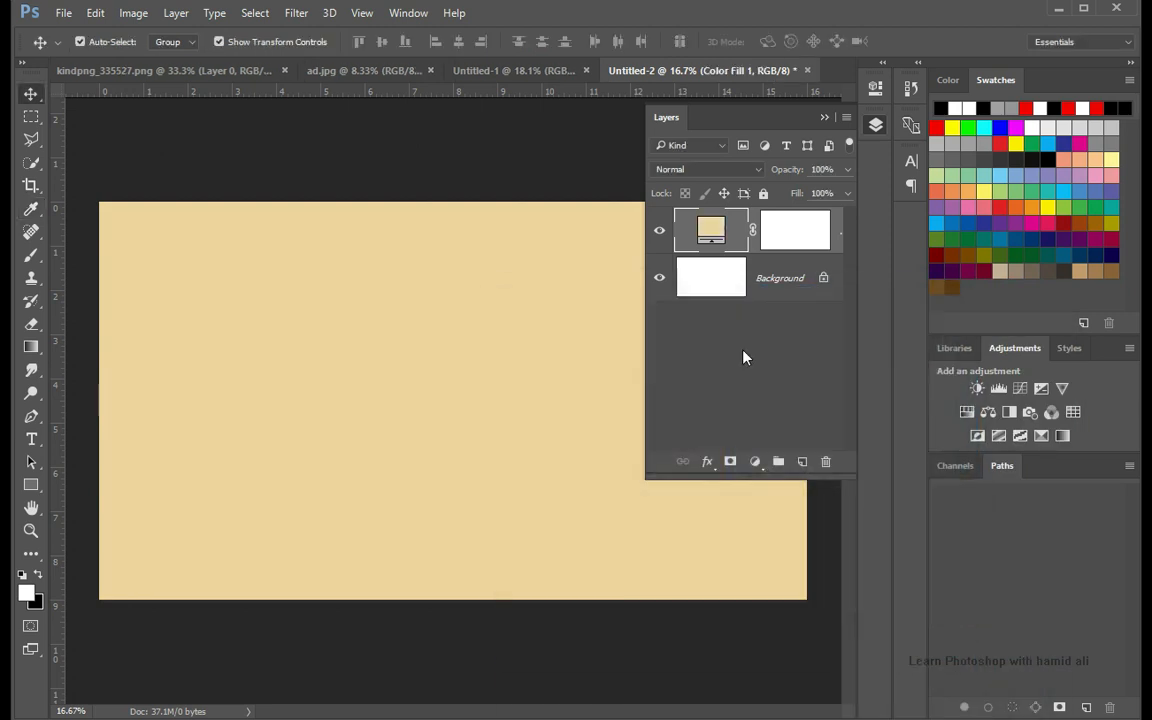
pyautogui.click(824, 118)
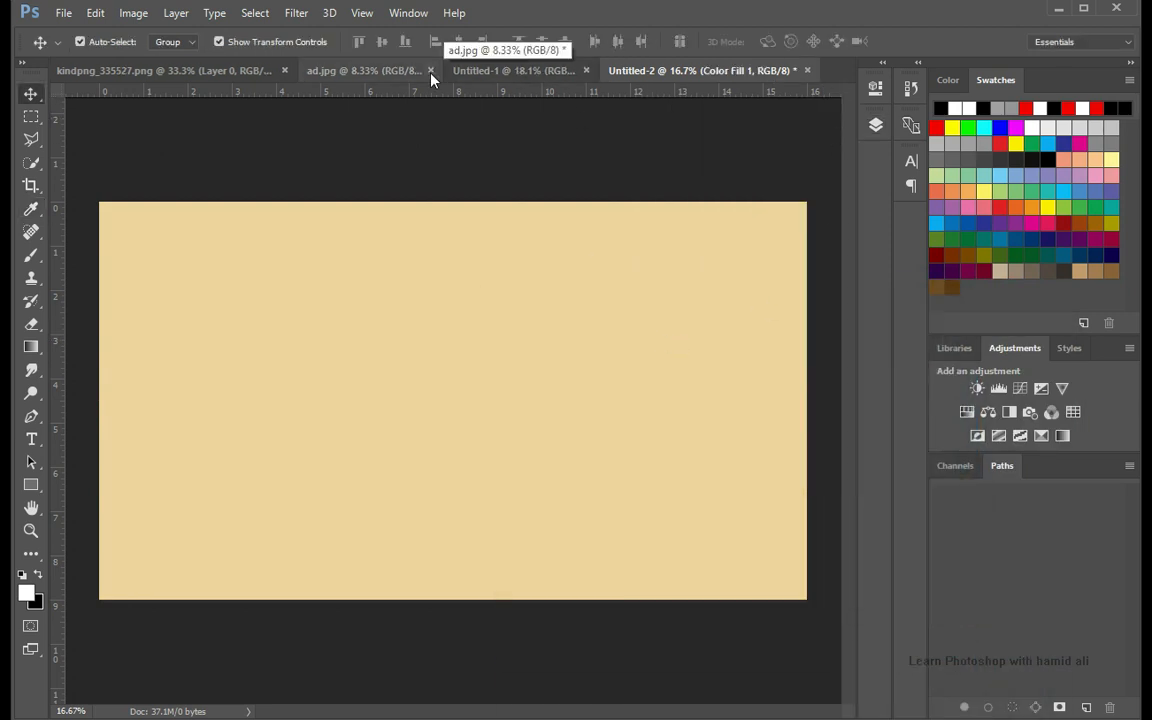
# Step: Select the whole man in ad.jpg with Quick Selection, including his raised forearm and hand
pyautogui.click(389, 84)
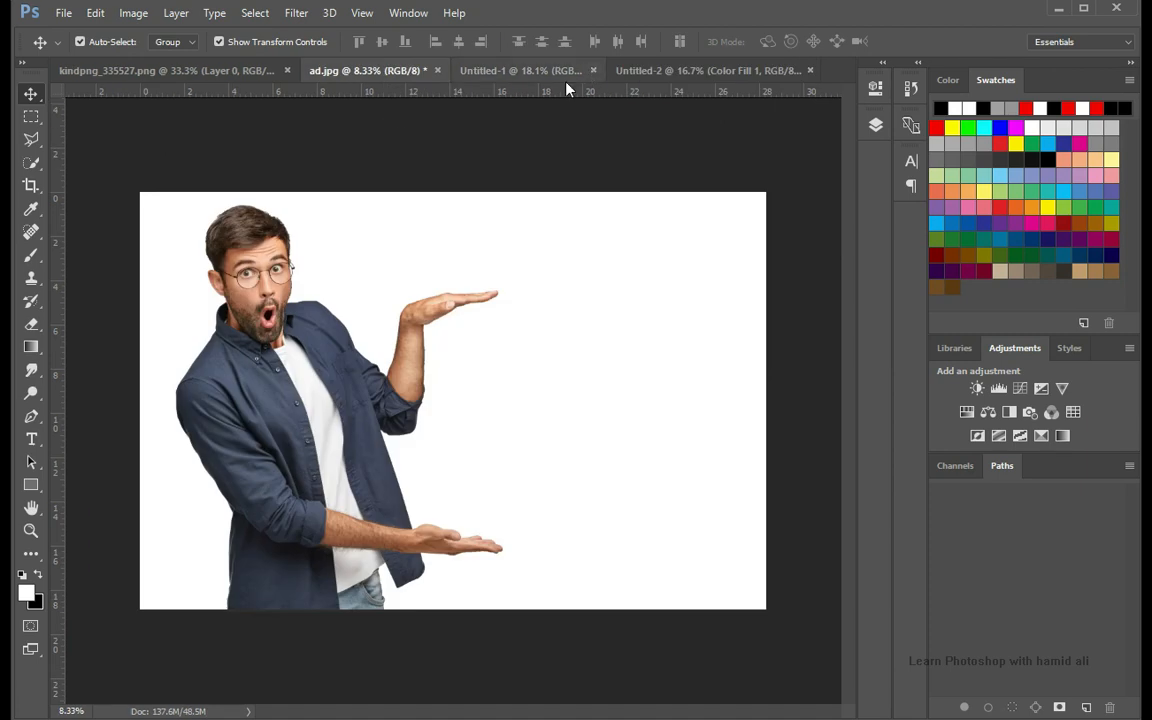
pyautogui.click(31, 163)
pyautogui.click(100, 156)
pyautogui.moveTo(369, 482)
pyautogui.mouseDown()
pyautogui.moveTo(250, 280)
pyautogui.moveTo(300, 310)
pyautogui.moveTo(234, 380)
pyautogui.moveTo(260, 483)
pyautogui.moveTo(327, 586)
pyautogui.moveTo(385, 397)
pyautogui.moveTo(406, 405)
pyautogui.mouseUp()
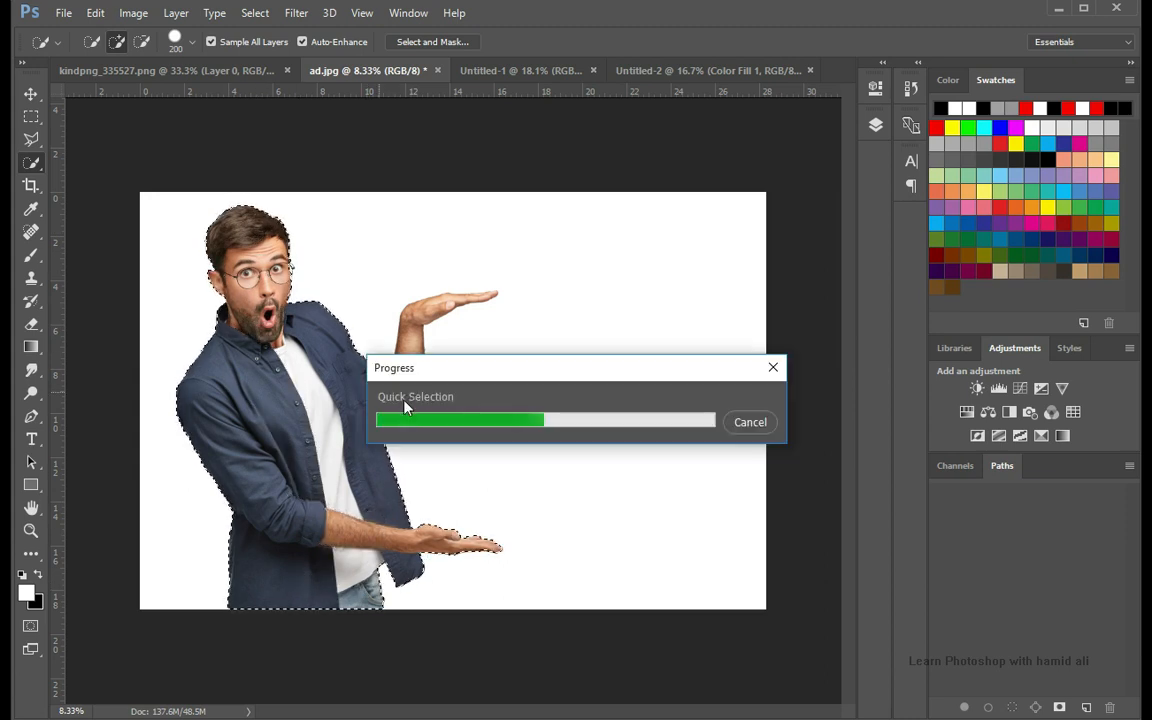
pyautogui.press('[')
pyautogui.press('[')
pyautogui.click(407, 348)
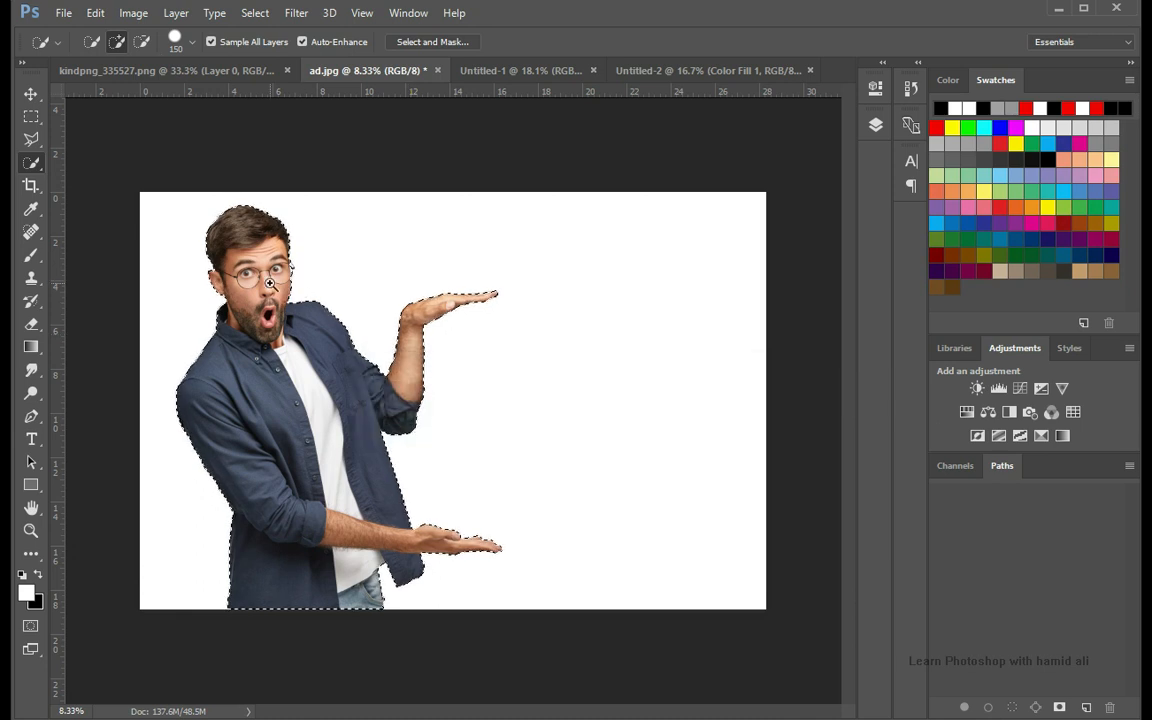
# Step: Add the protruding arm of the man's glasses to the selection with a small Quick Selection brush
pyautogui.scroll(5, 317, 277)
pyautogui.scroll(2, 317, 277)
pyautogui.press('[')
pyautogui.press('[')
pyautogui.press('[')
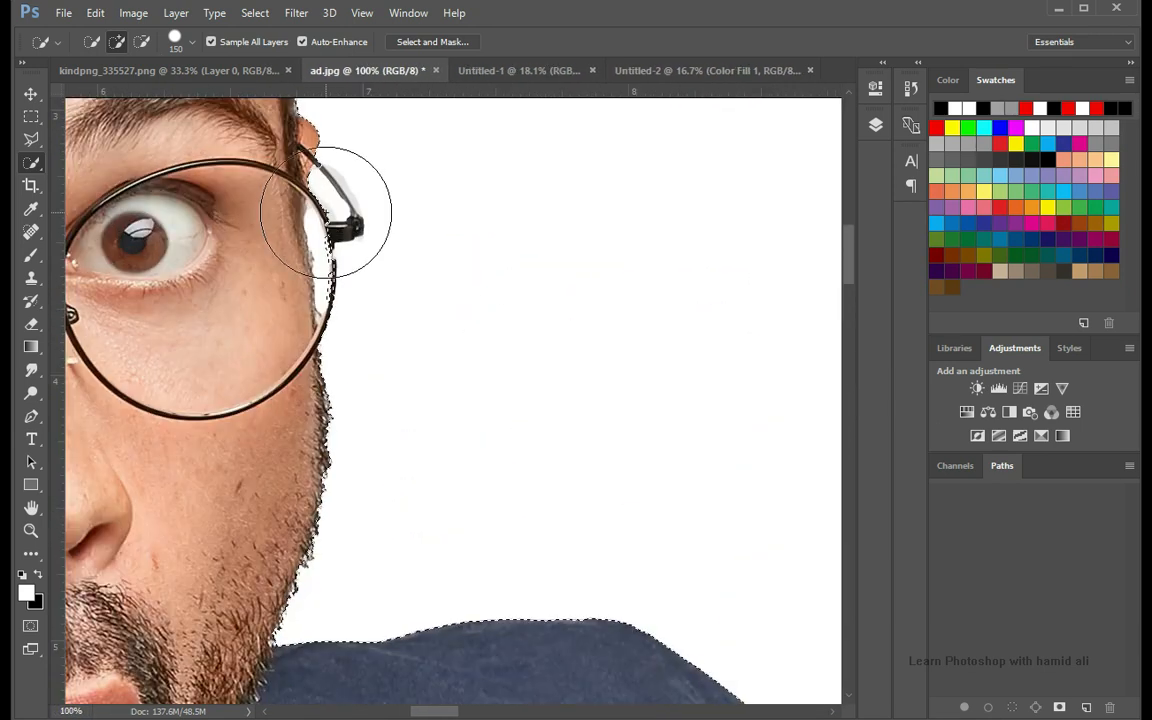
pyautogui.press('[')
pyautogui.press('[')
pyautogui.press('[')
pyautogui.press('[')
pyautogui.press('[')
pyautogui.press('[')
pyautogui.press('[')
pyautogui.press('[')
pyautogui.press('[')
pyautogui.press('[')
pyautogui.press('[')
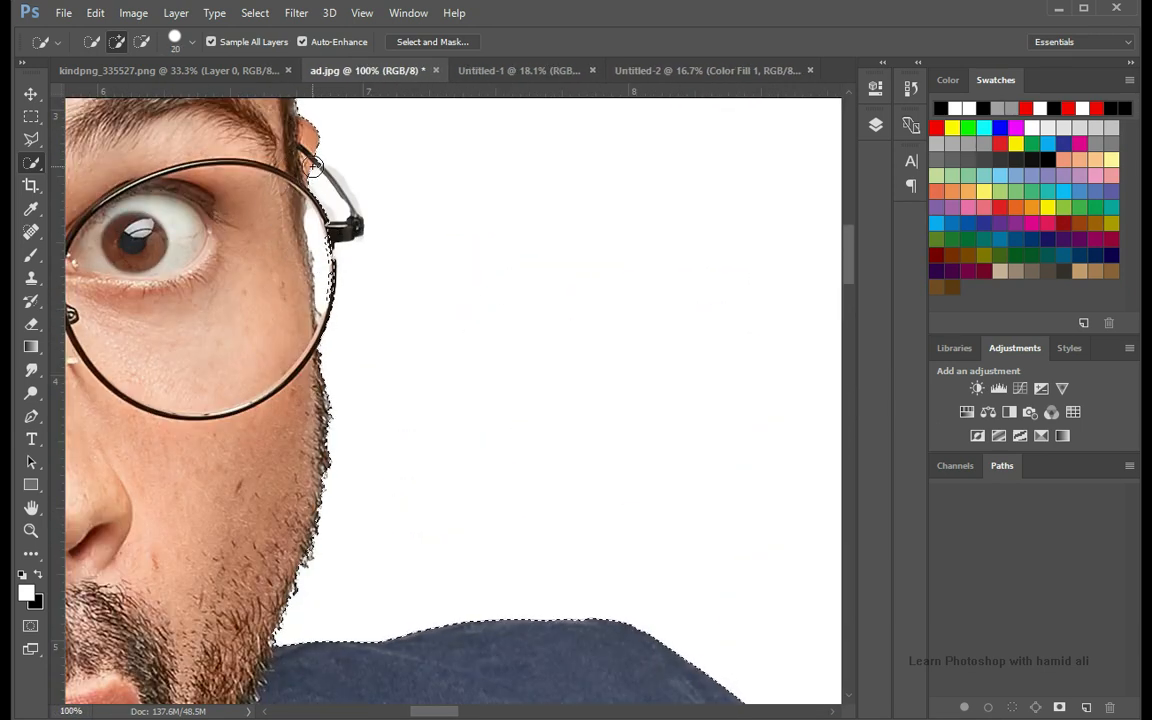
pyautogui.moveTo(350, 208)
pyautogui.mouseDown()
pyautogui.moveTo(318, 178)
pyautogui.moveTo(352, 226)
pyautogui.mouseUp()
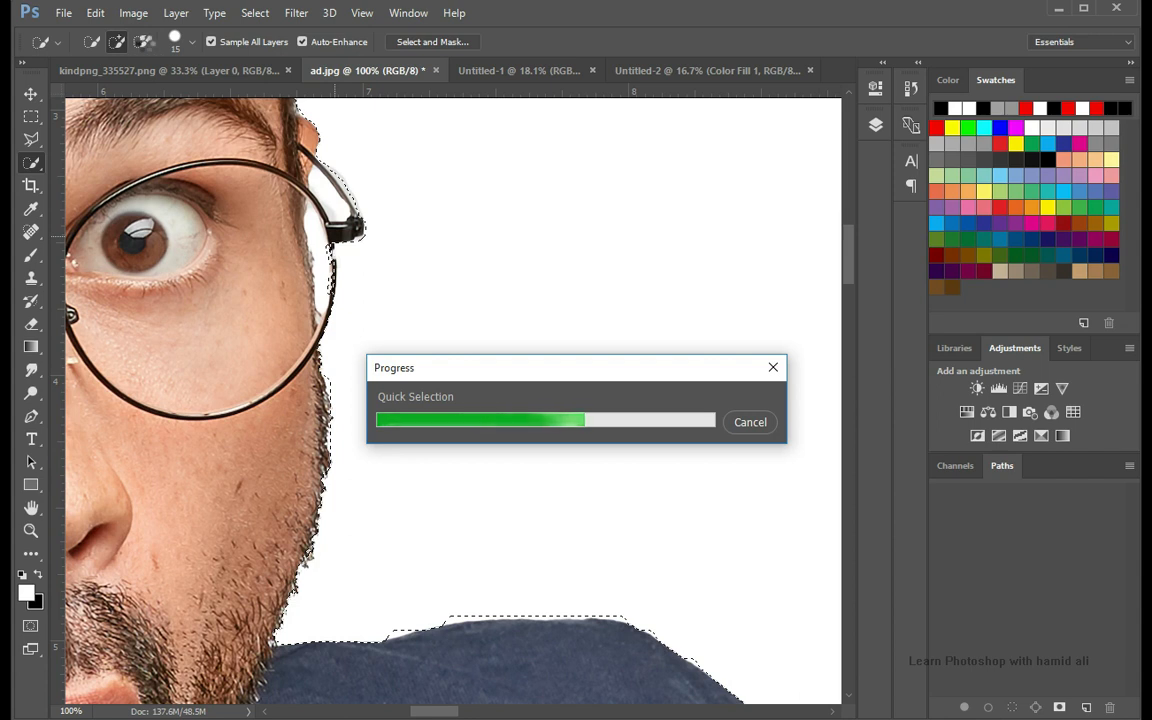
# Step: Subtract the white background around the glasses from the selection with a 9-pixel Quick Selection brush
pyautogui.click(141, 41)
pyautogui.press('[')
pyautogui.press('[')
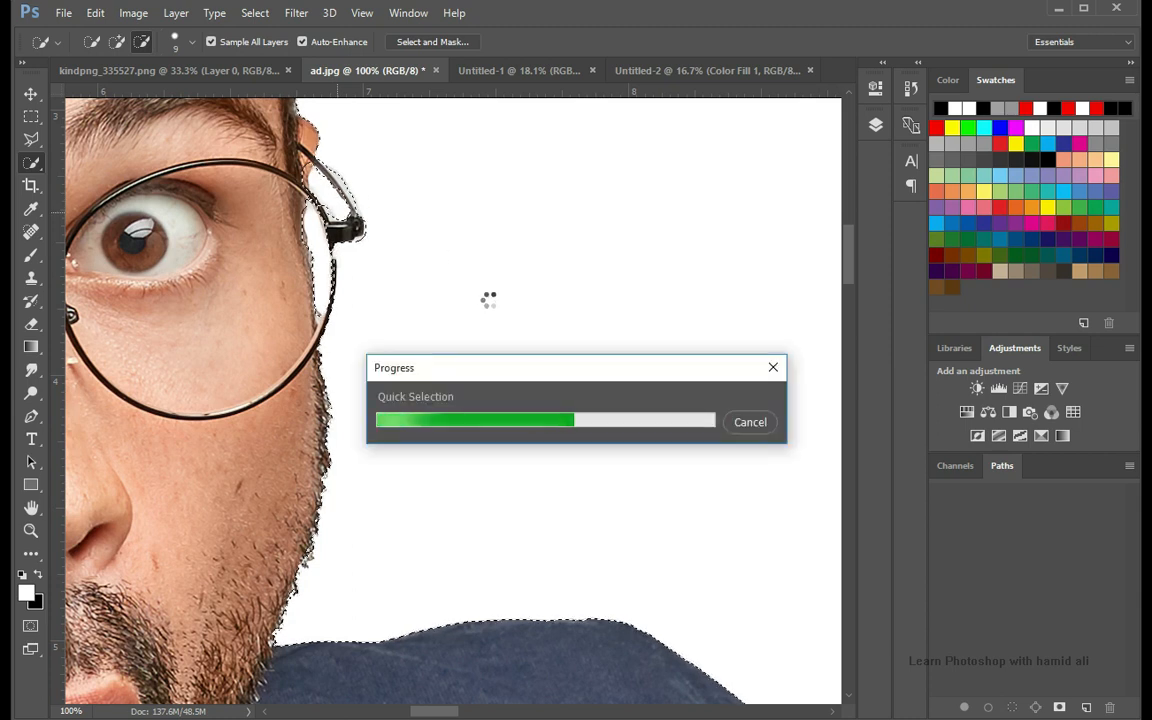
pyautogui.hotkey('ctrl', '0')
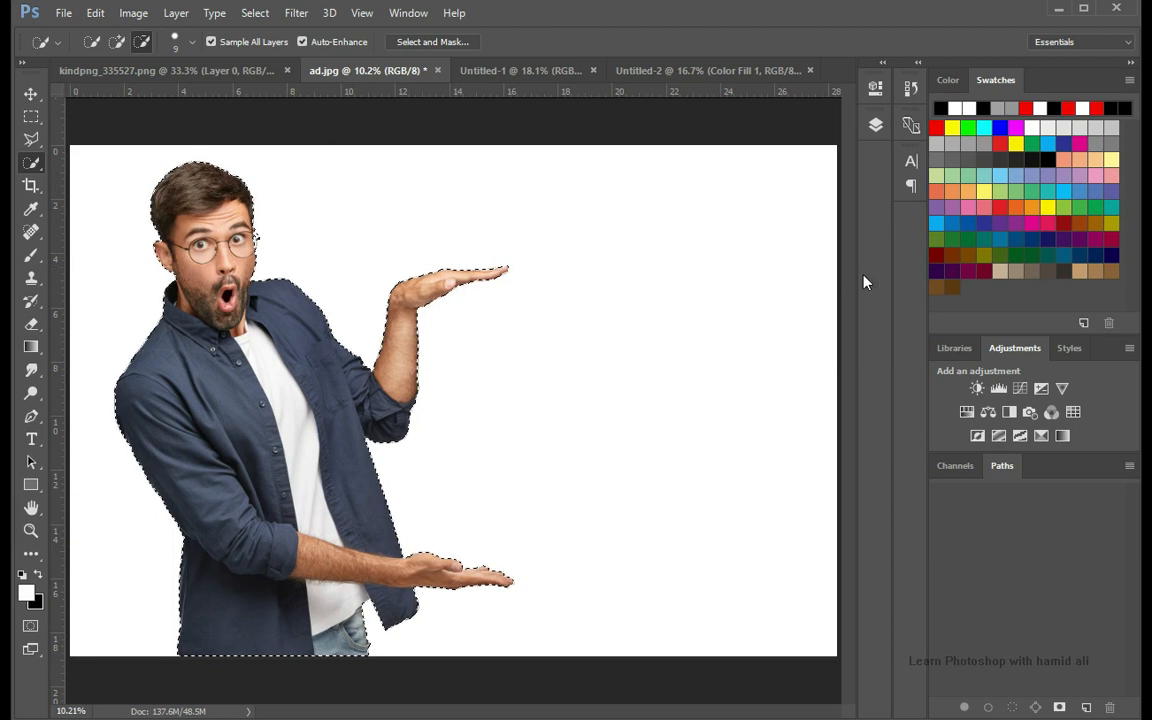
# Step: Mask out the photo's white background with a layer mask made from the selection
pyautogui.click(875, 124)
pyautogui.click(731, 462)
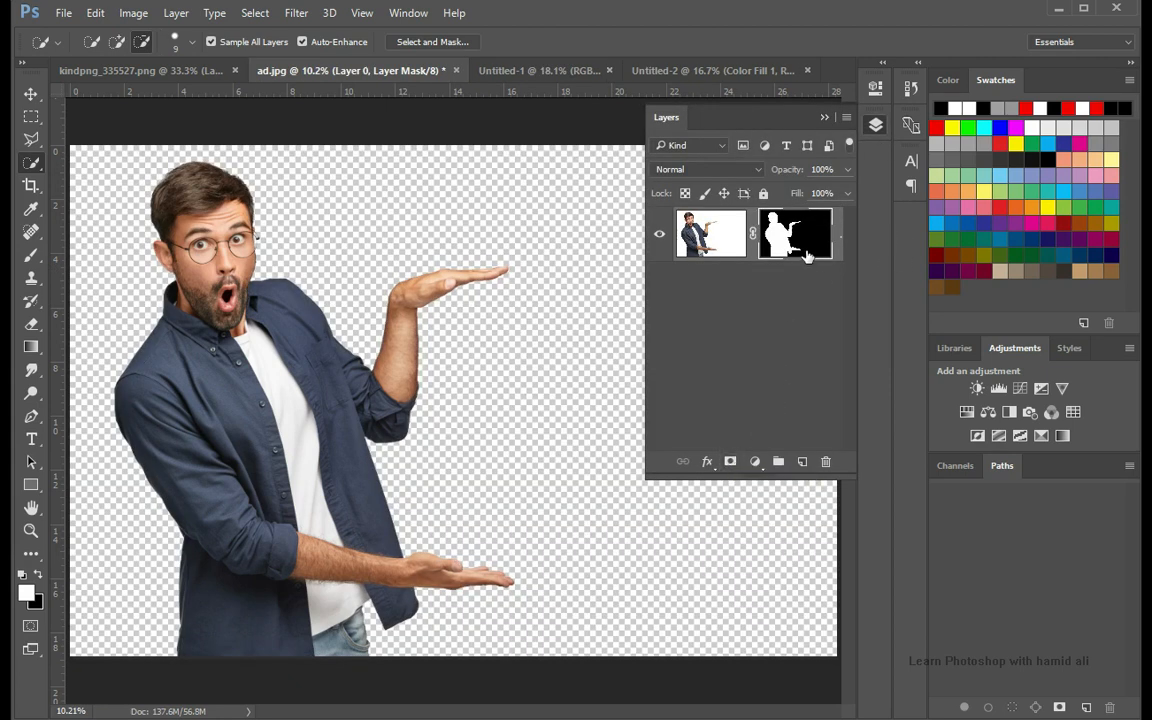
pyautogui.click(825, 117)
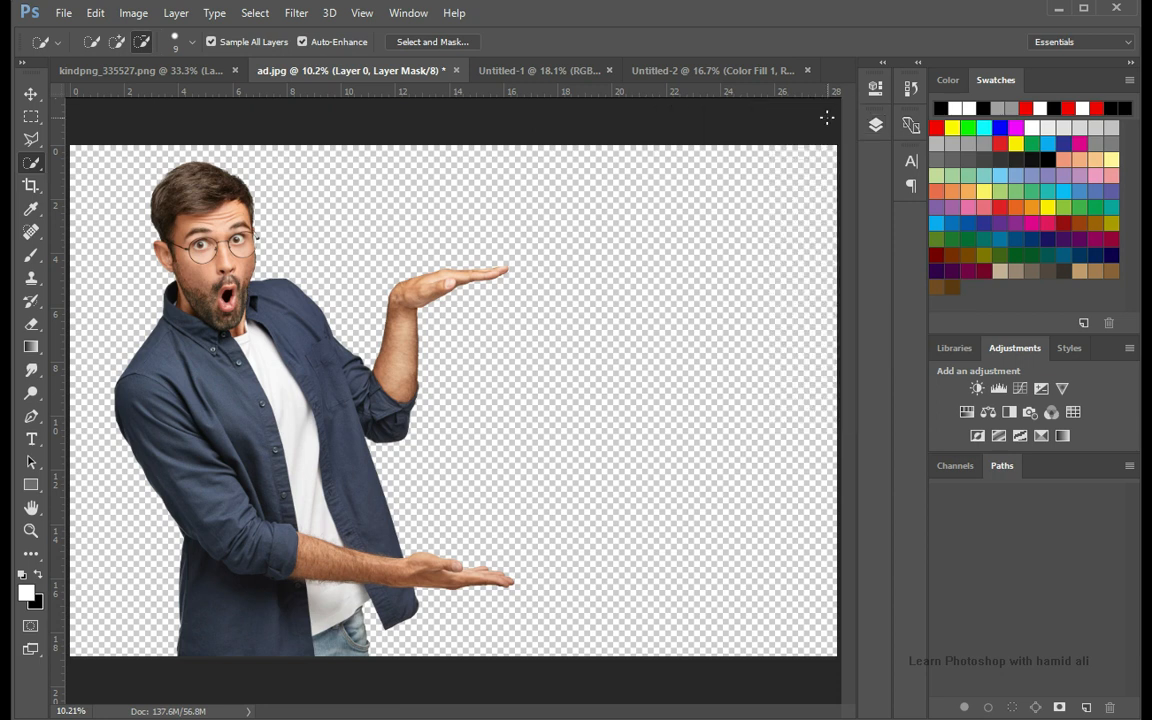
# Step: Copy the masked man from ad.jpg into the Untitled-2 document
pyautogui.click(30, 94)
pyautogui.moveTo(200, 245); pyautogui.dragTo(258, 436)
pyautogui.moveTo(542, 375); pyautogui.dragTo(253, 413)
# Step: Scale the man down to nearly the canvas height and position him at the canvas's left side, his lower body meeting the bottom edge
pyautogui.hotkey('ctrl', 't')
pyautogui.moveTo(789, 216); pyautogui.dragTo(342, 540)
pyautogui.moveTo(291, 483); pyautogui.dragTo(369, 343)
pyautogui.moveTo(421, 491); pyautogui.dragTo(546, 634)
pyautogui.moveTo(407, 539); pyautogui.dragTo(512, 524)
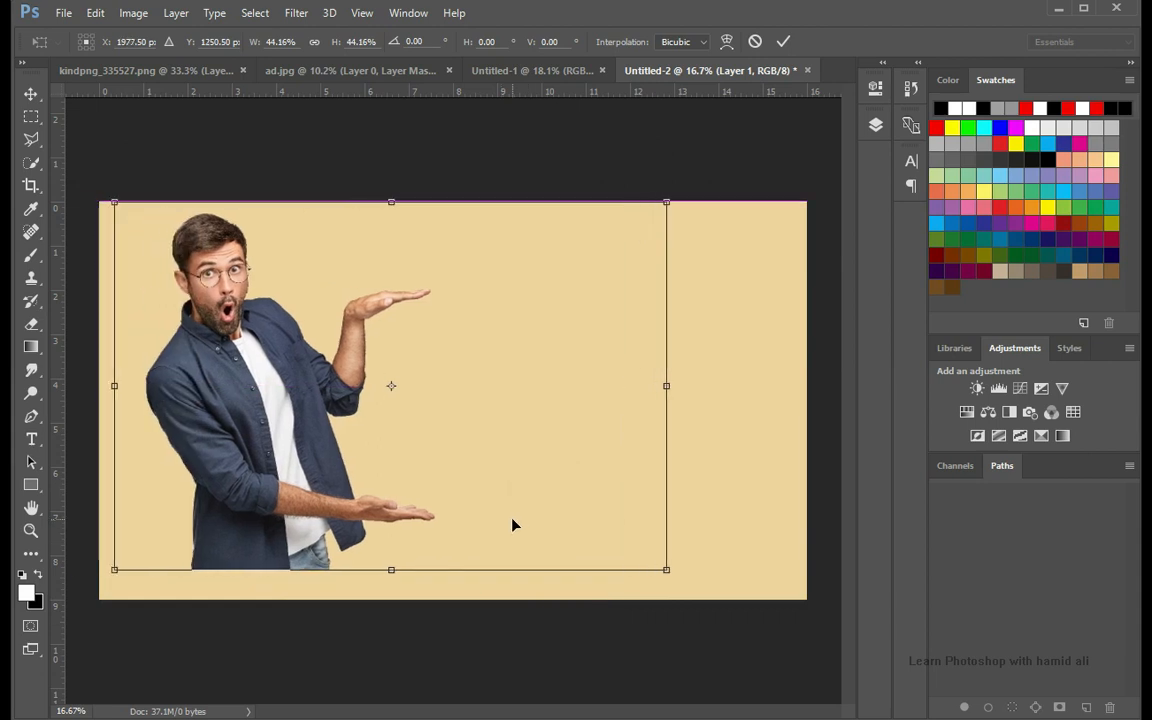
pyautogui.moveTo(668, 570)
pyautogui.mouseDown()
pyautogui.moveTo(689, 581)
pyautogui.moveTo(679, 578)
pyautogui.mouseUp()
pyautogui.moveTo(470, 450); pyautogui.dragTo(474, 467)
pyautogui.moveTo(672, 590); pyautogui.dragTo(710, 615)
pyautogui.moveTo(550, 491); pyautogui.dragTo(567, 506)
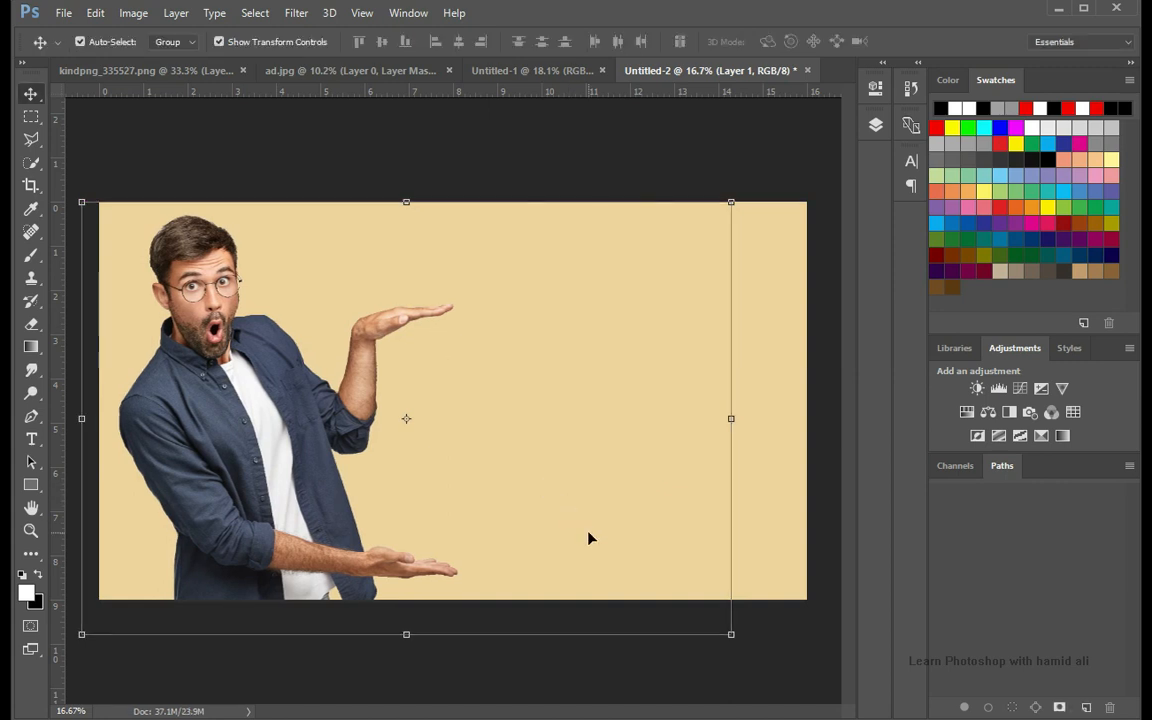
# Step: Convert the man's masked layer to a smart object
pyautogui.click(875, 124)
pyautogui.rightClick(840, 234)
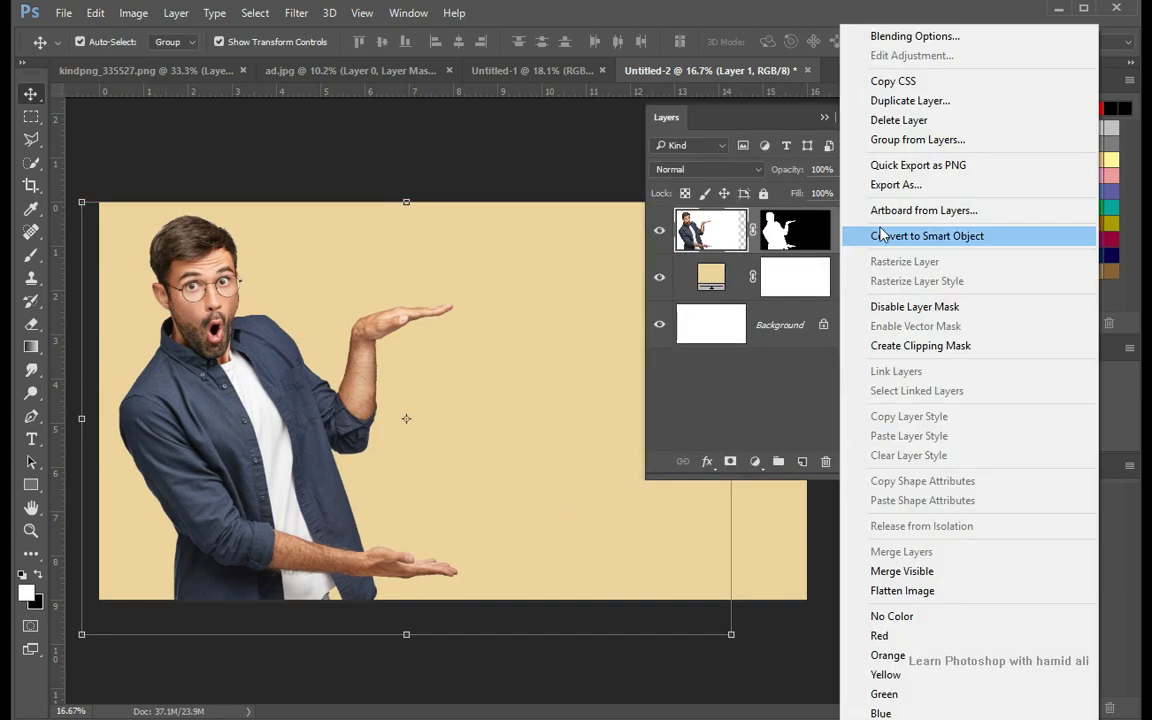
pyautogui.click(874, 234)
# Step: Load the man's outline as a selection and expand it by 15 pixels
pyautogui.keyDown('ctrl'); pyautogui.click(713, 230); pyautogui.keyUp('ctrl')
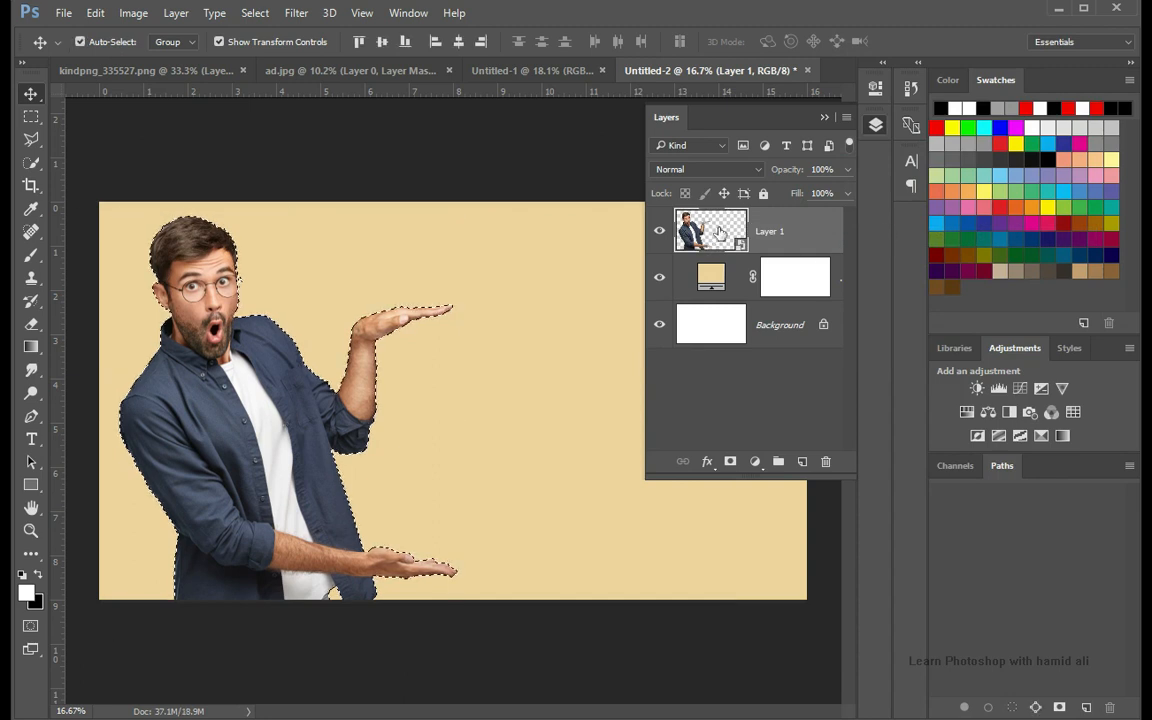
pyautogui.click(296, 13)
pyautogui.moveTo(334, 216)
pyautogui.moveTo(255, 13)
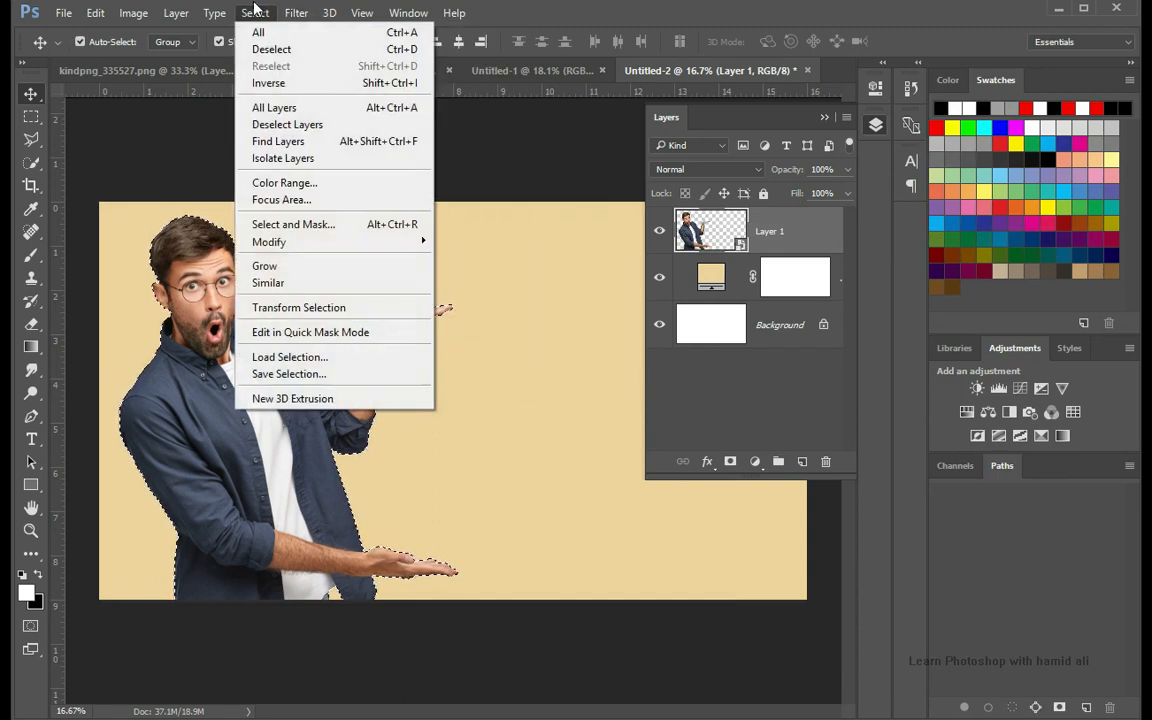
pyautogui.moveTo(262, 239)
pyautogui.click(470, 277)
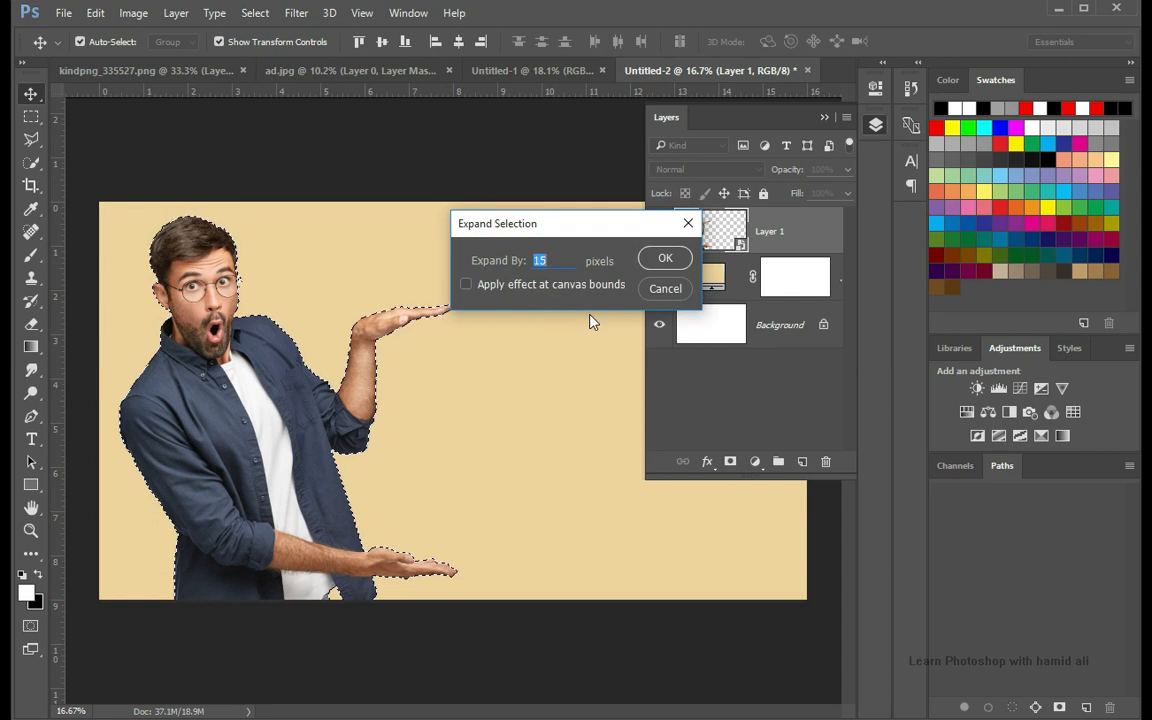
pyautogui.press('Return')
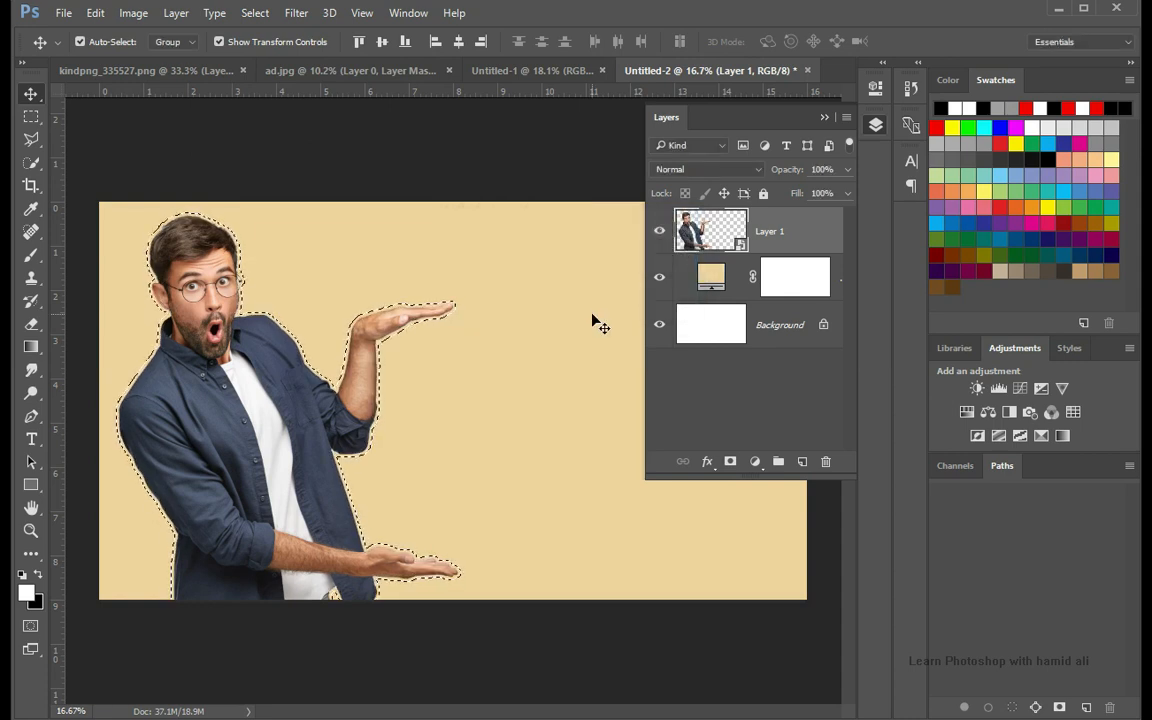
# Step: Make a work path from the expanded selection around the man
pyautogui.click(32, 166)
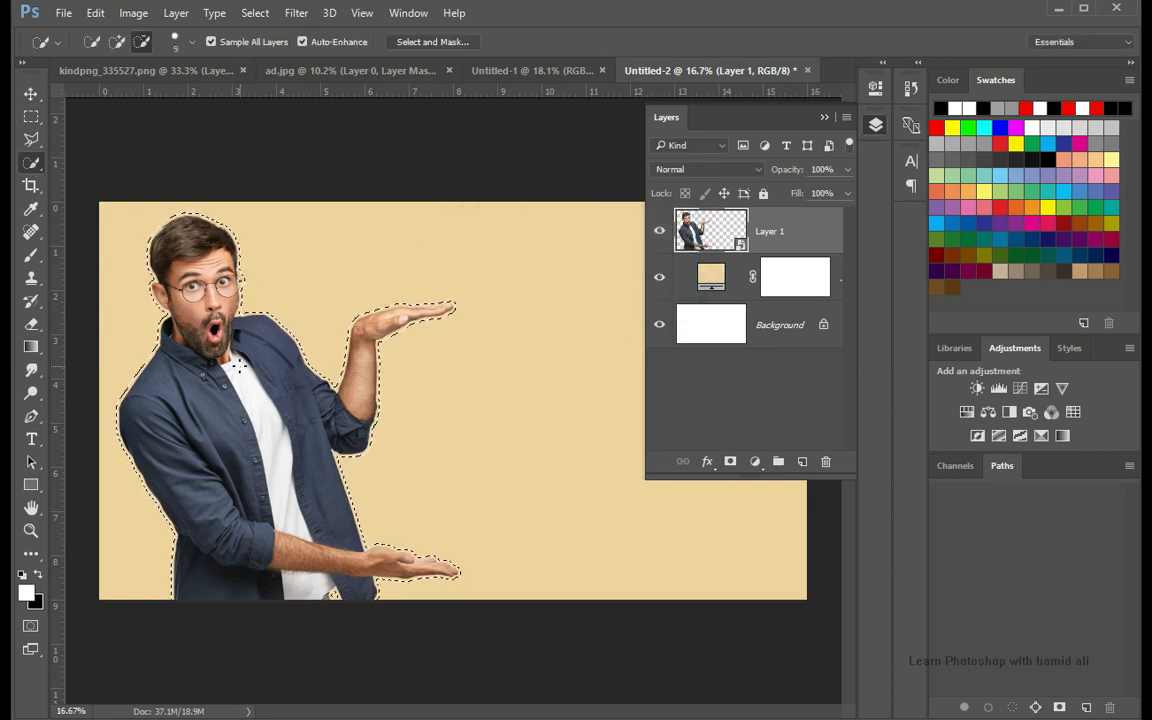
pyautogui.press(']')
pyautogui.press(']')
pyautogui.press(']')
pyautogui.press(']')
pyautogui.press(']')
pyautogui.press(']')
pyautogui.press(']')
pyautogui.press(']')
pyautogui.press(']')
pyautogui.press(']')
pyautogui.press(']')
pyautogui.press(']')
pyautogui.rightClick(263, 373)
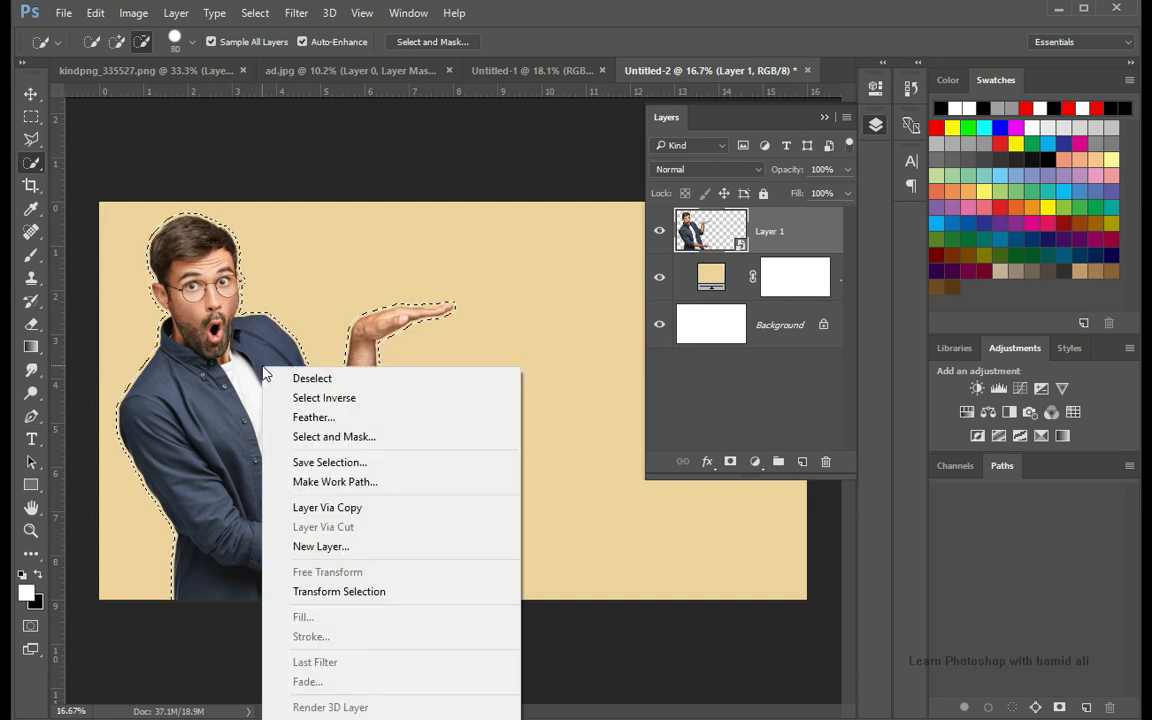
pyautogui.click(330, 481)
pyautogui.click(680, 258)
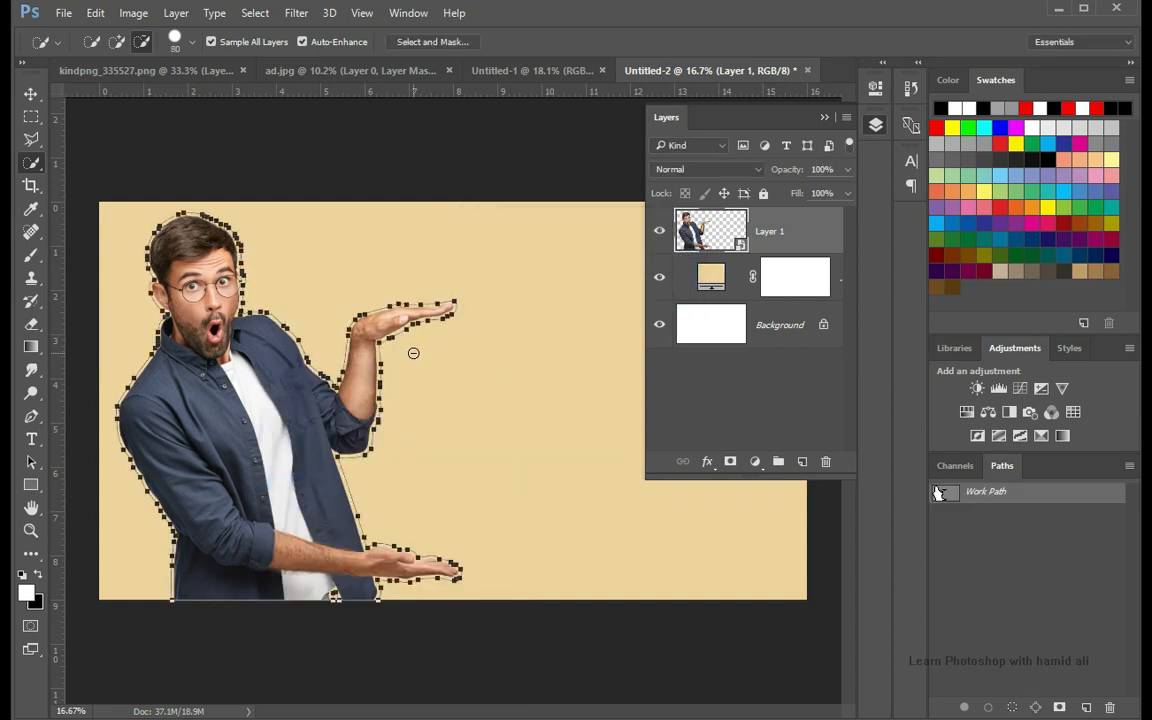
pyautogui.click(31, 416)
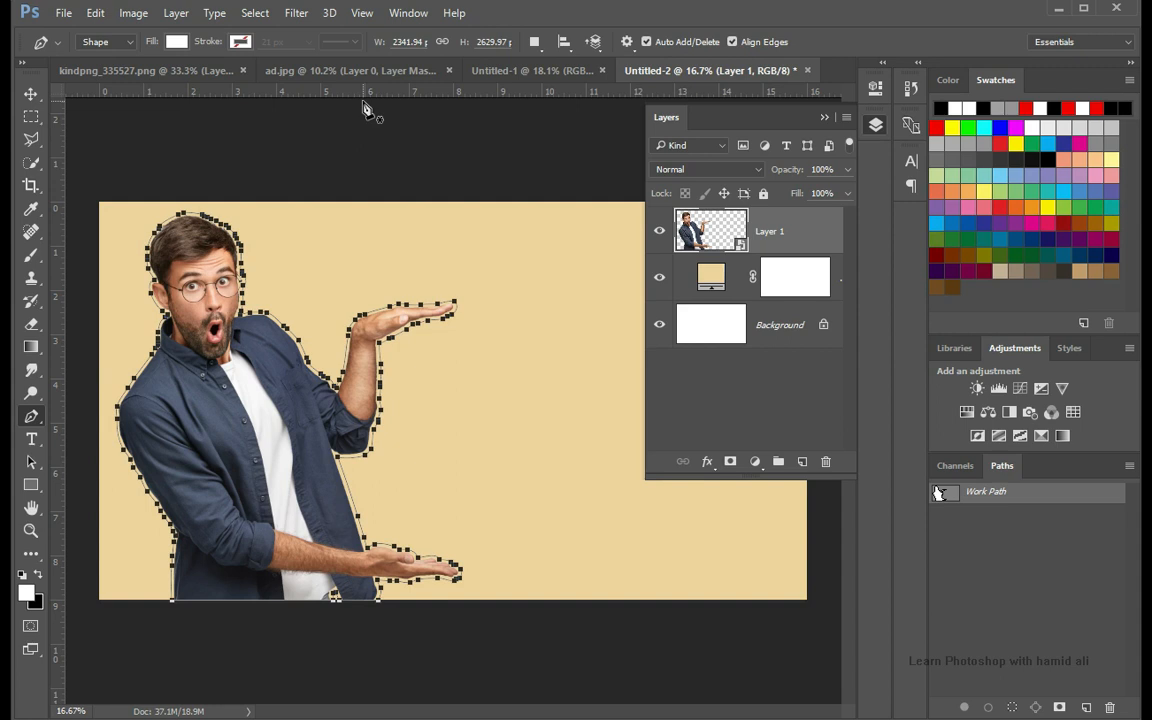
pyautogui.click(112, 41)
pyautogui.click(104, 56)
pyautogui.press('v')
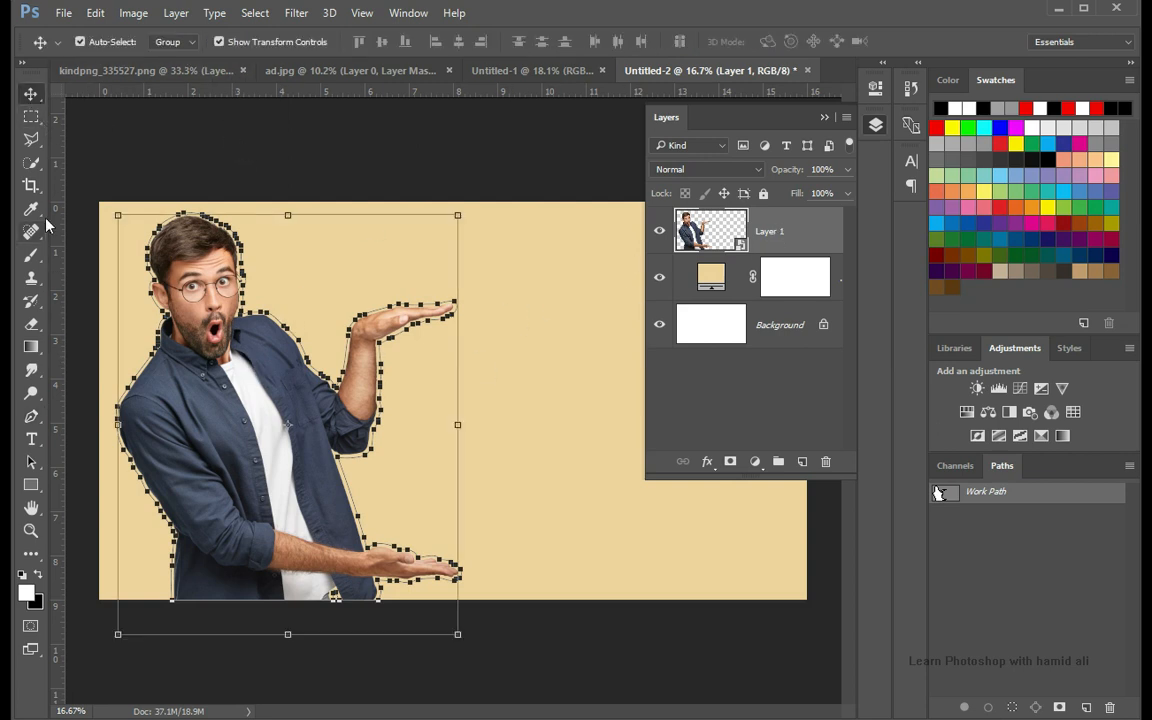
# Step: Convert the work path into a white shape layer using the Pen tool's Path mode and place it beneath the man's layer
pyautogui.click(31, 416)
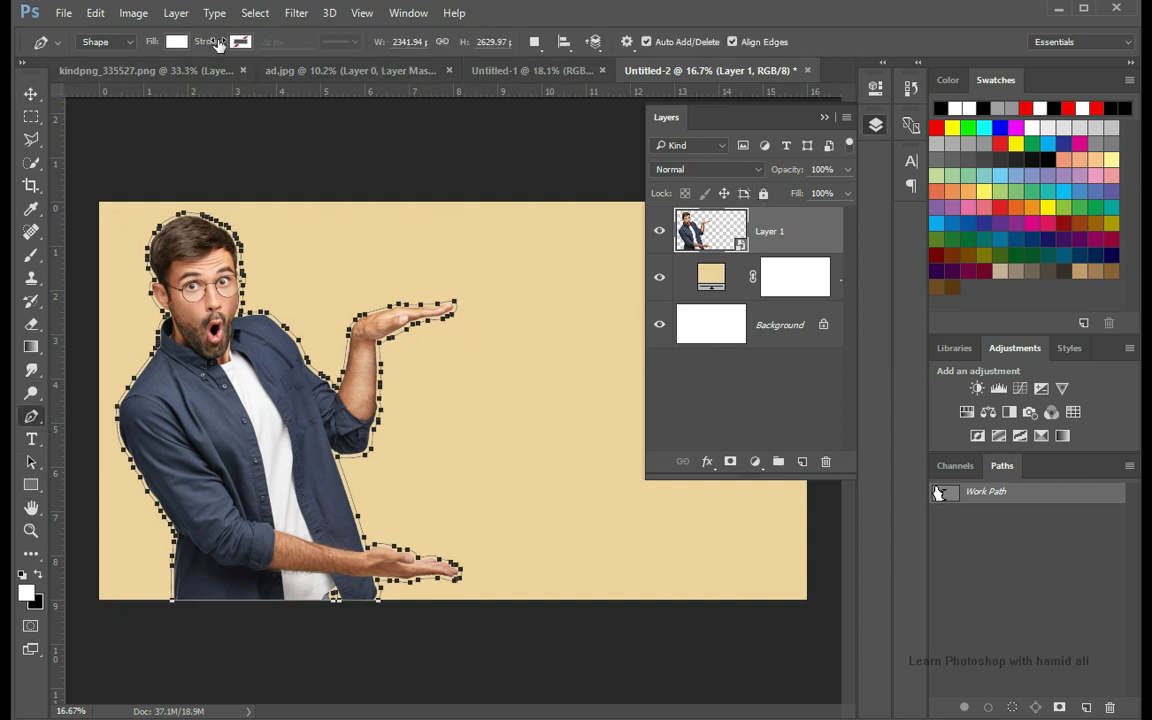
pyautogui.click(108, 42)
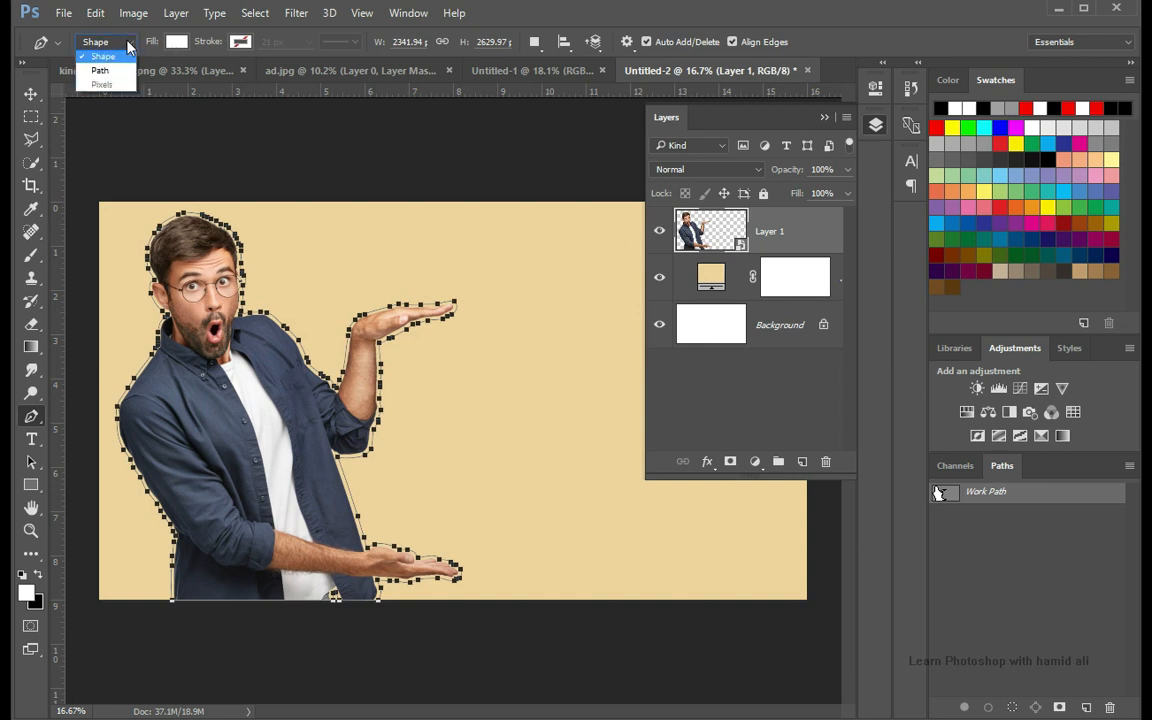
pyautogui.click(100, 70)
pyautogui.click(320, 45)
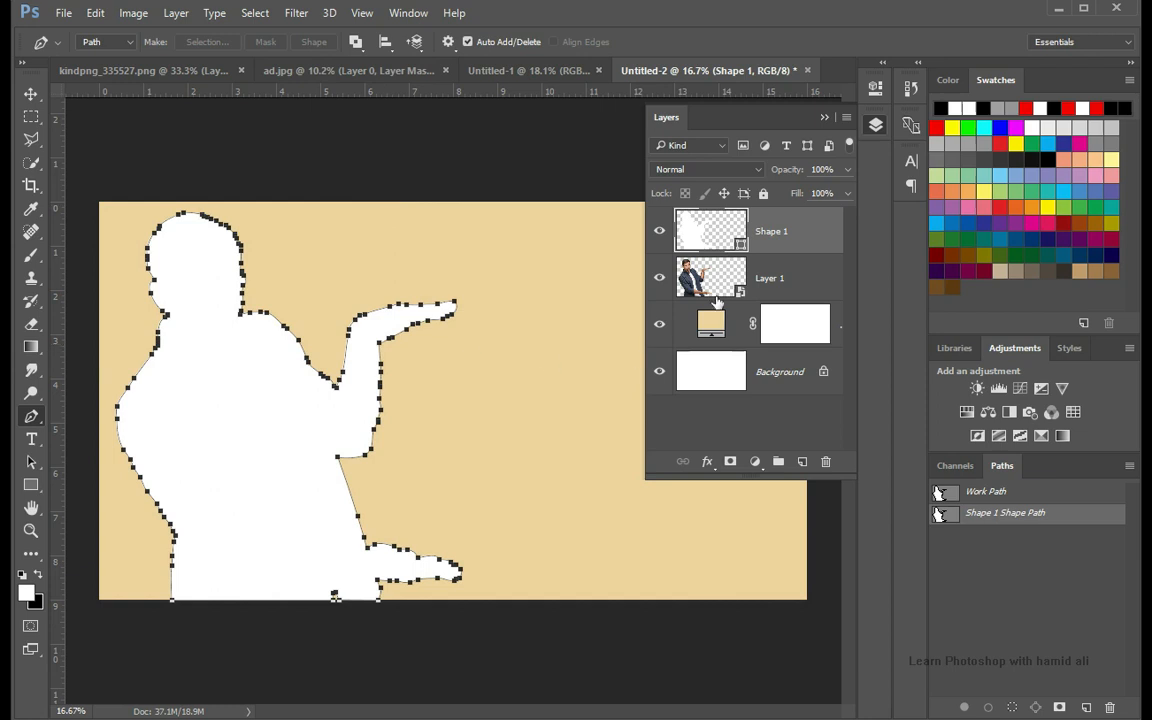
pyautogui.moveTo(786, 233); pyautogui.dragTo(780, 303)
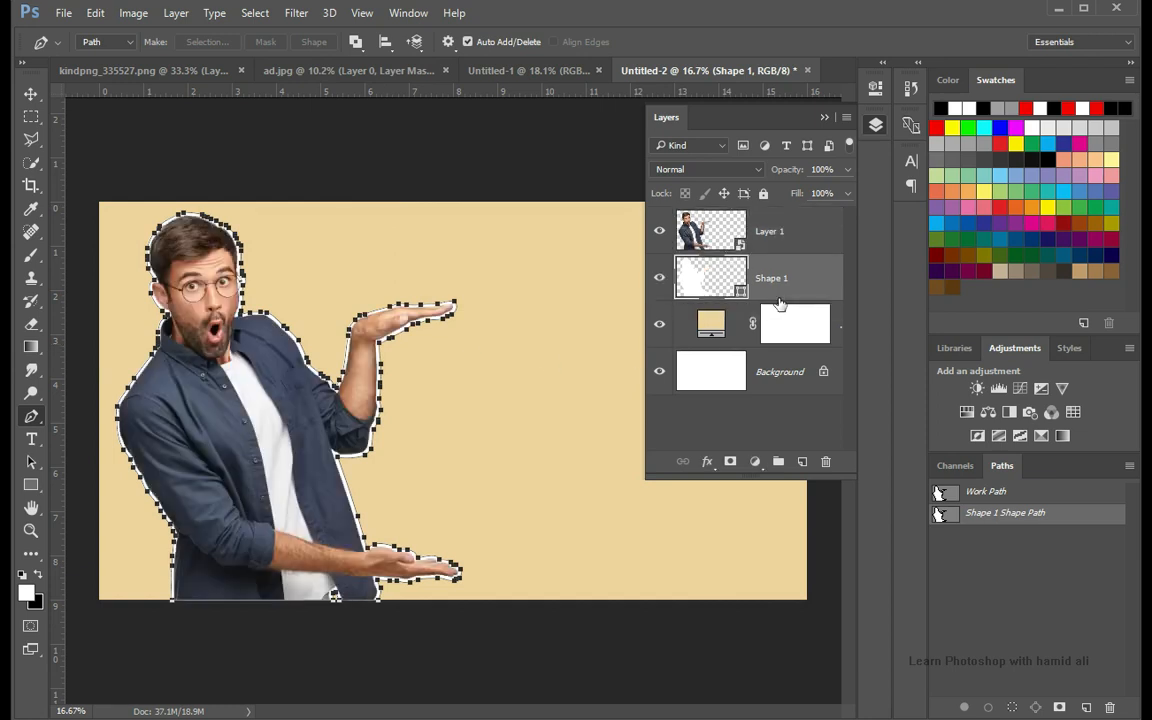
pyautogui.click(776, 243)
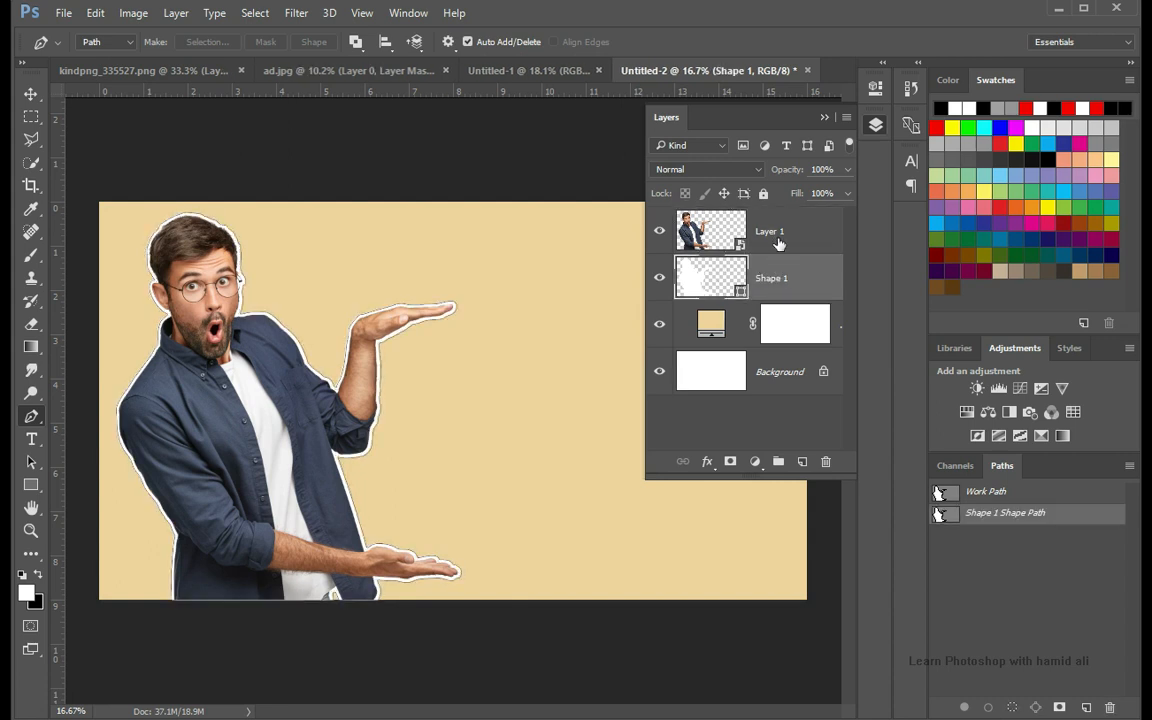
pyautogui.click(781, 282)
pyautogui.press('v')
pyautogui.hotkey('ctrl', 't')
pyautogui.moveTo(463, 601); pyautogui.dragTo(460, 599)
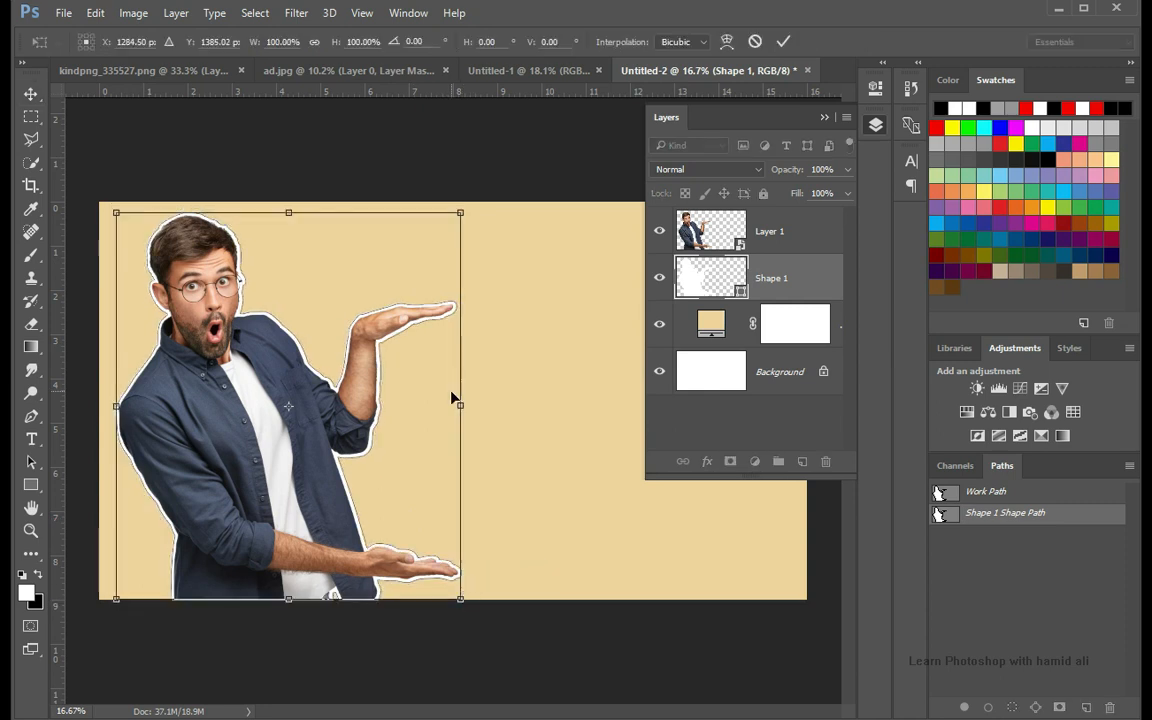
pyautogui.press('Return')
pyautogui.click(659, 231)
pyautogui.click(659, 231)
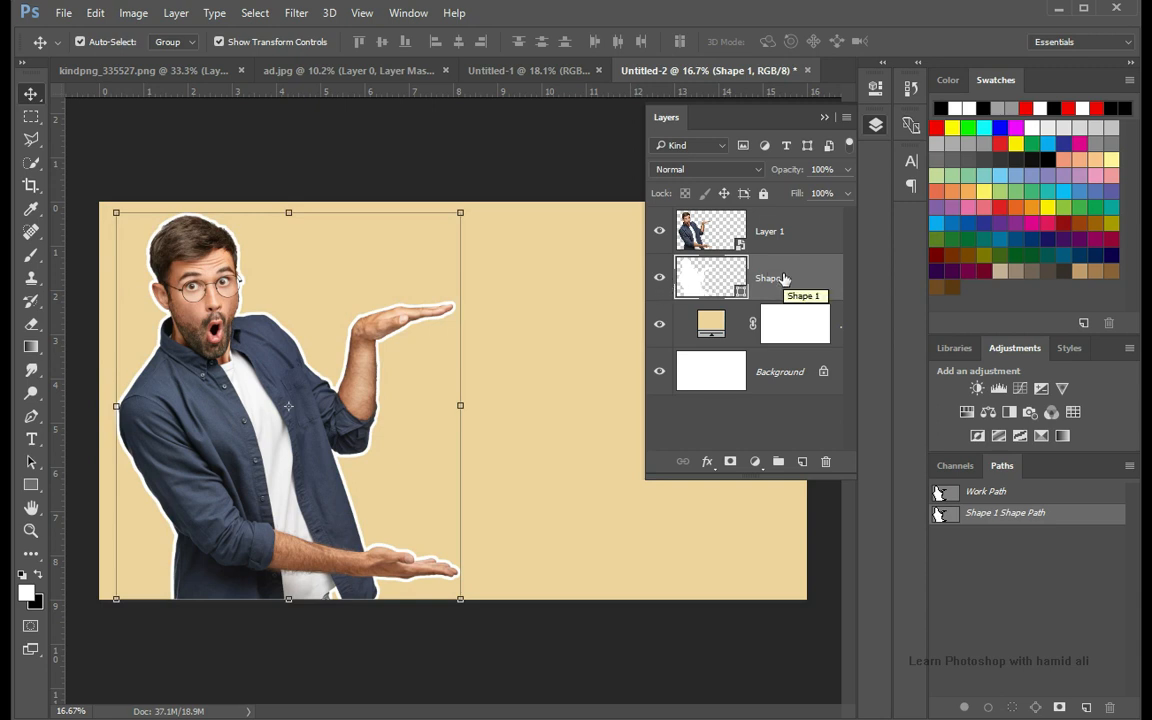
# Step: Add a black drop shadow to the white outline shape at 50% opacity, 90° angle, 38 px distance and 58 px size
pyautogui.keyDown('shift'); pyautogui.click(787, 240); pyautogui.keyUp('shift')
pyautogui.click(710, 268)
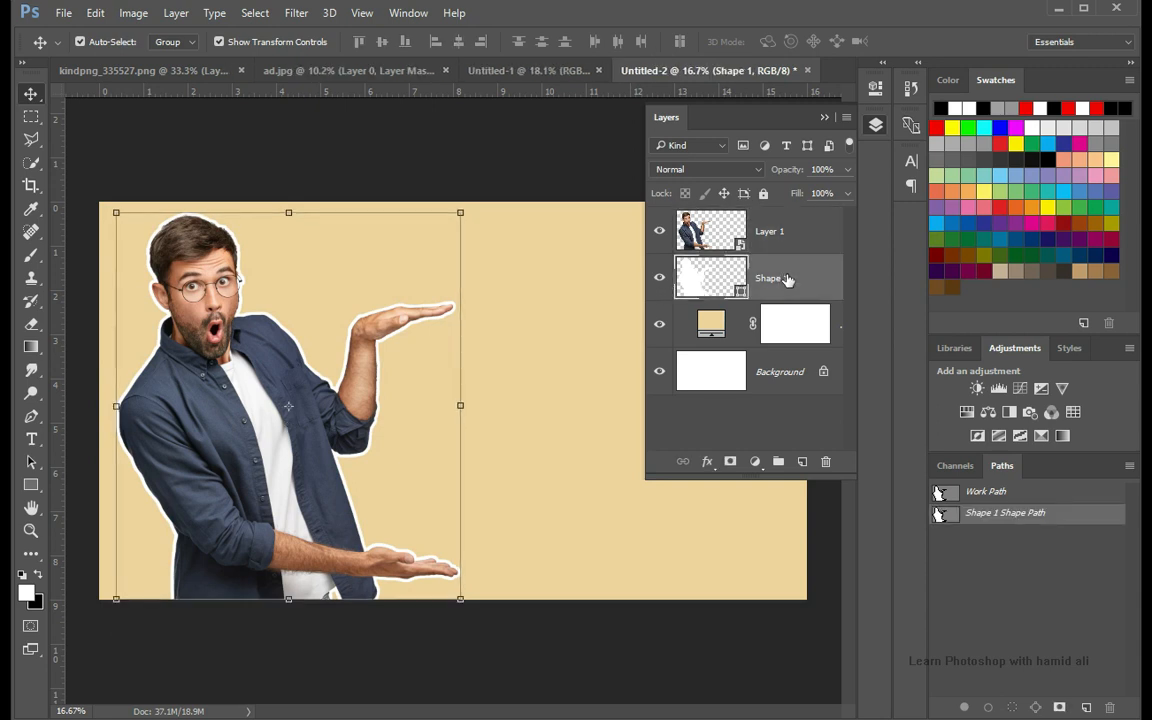
pyautogui.click(707, 461)
pyautogui.click(761, 685)
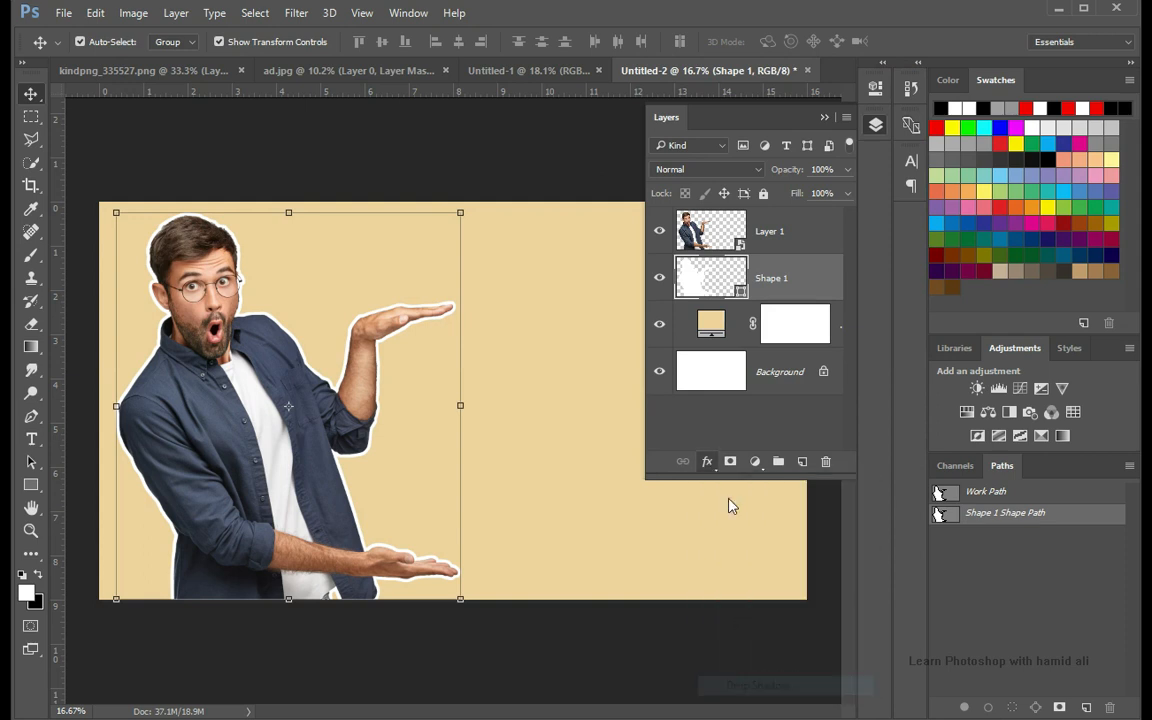
pyautogui.moveTo(637, 57); pyautogui.dragTo(589, 57)
pyautogui.moveTo(613, 2); pyautogui.dragTo(765, 169)
pyautogui.moveTo(741, 254)
pyautogui.mouseDown()
pyautogui.moveTo(750, 256)
pyautogui.moveTo(739, 253)
pyautogui.mouseUp()
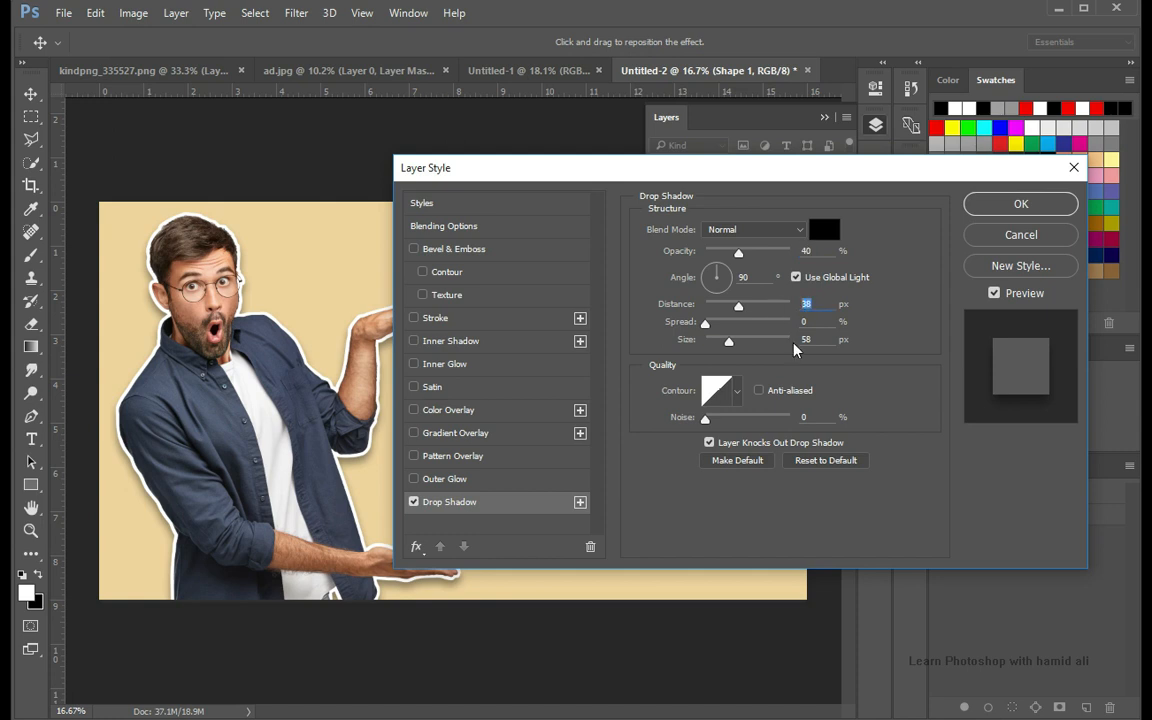
pyautogui.moveTo(739, 253); pyautogui.dragTo(749, 258)
pyautogui.press('Return')
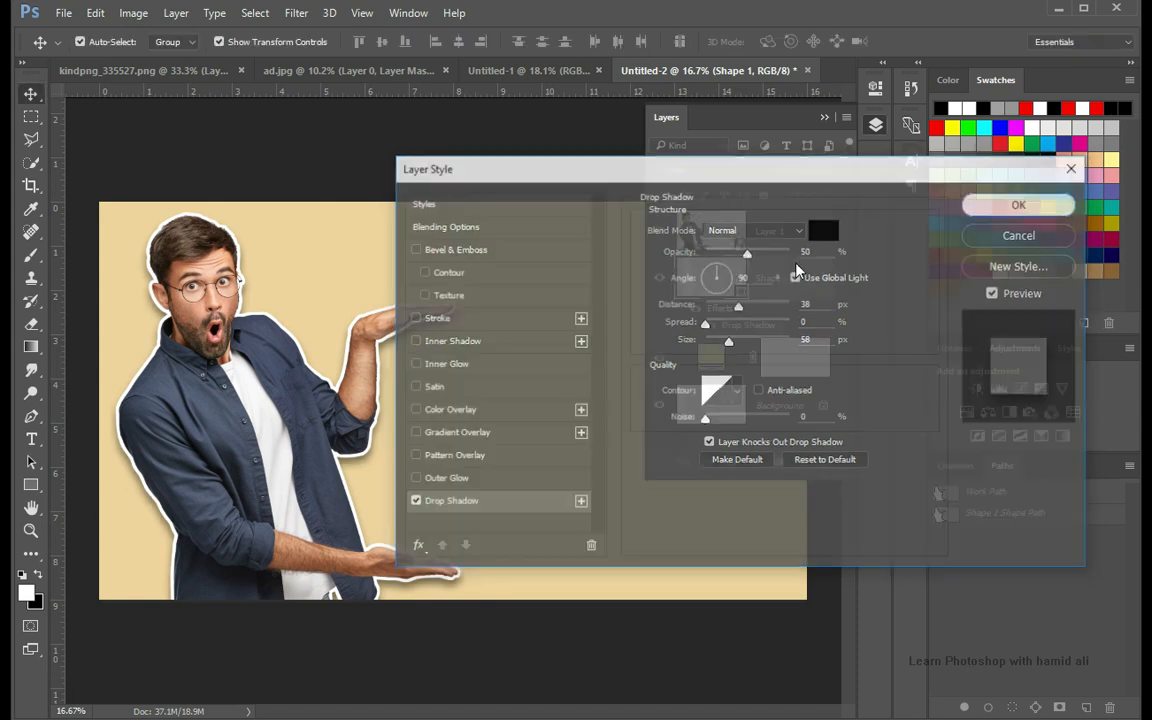
# Step: Group the man's layer with the white outline shape and name the group Subject
pyautogui.keyDown('shift'); pyautogui.click(779, 231); pyautogui.keyUp('shift')
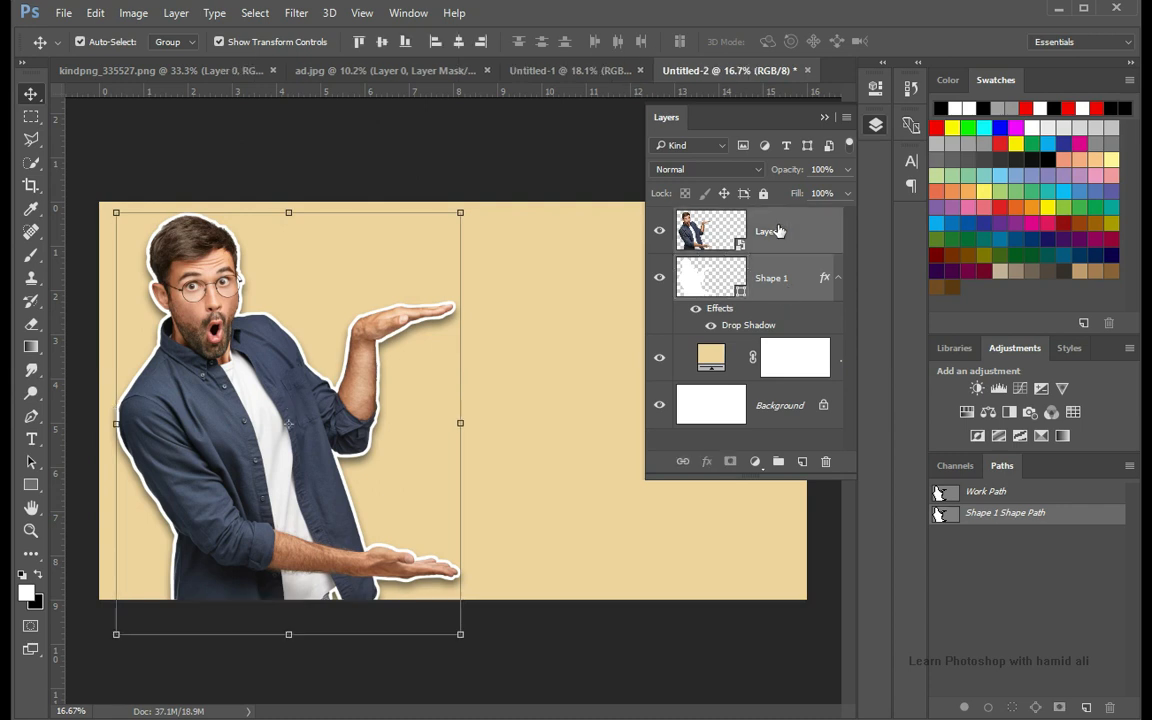
pyautogui.hotkey('ctrl', 'g')
pyautogui.doubleClick(733, 218)
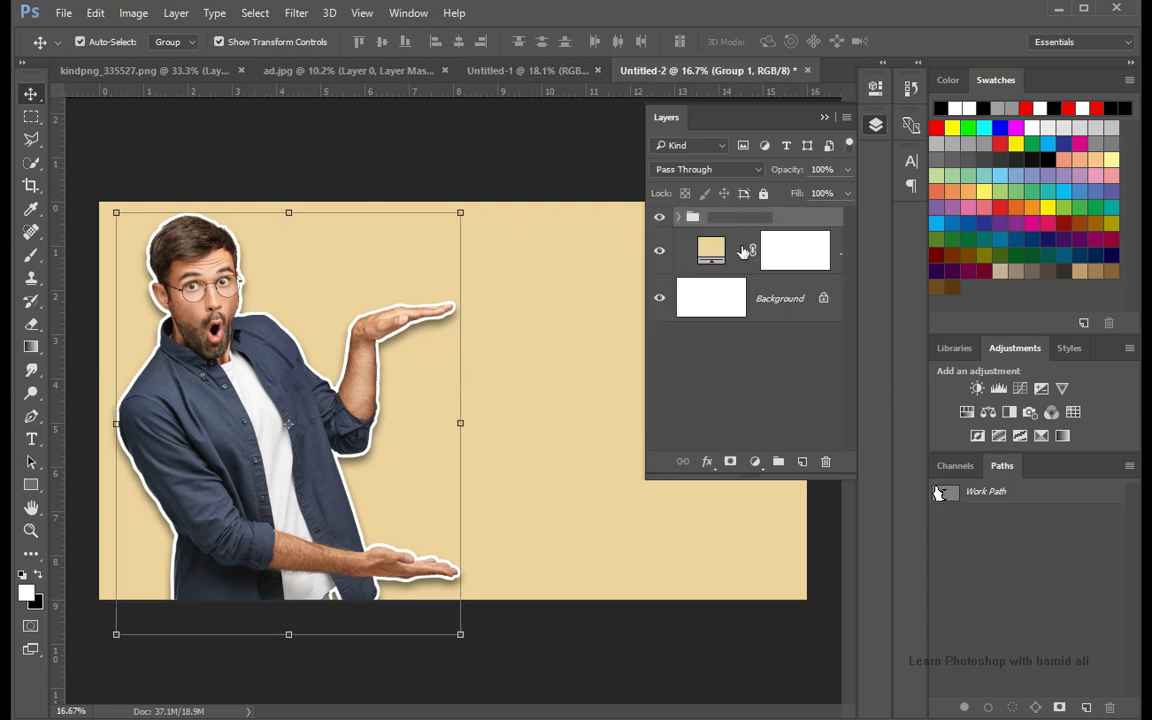
pyautogui.write('Subject')
pyautogui.press('Return')
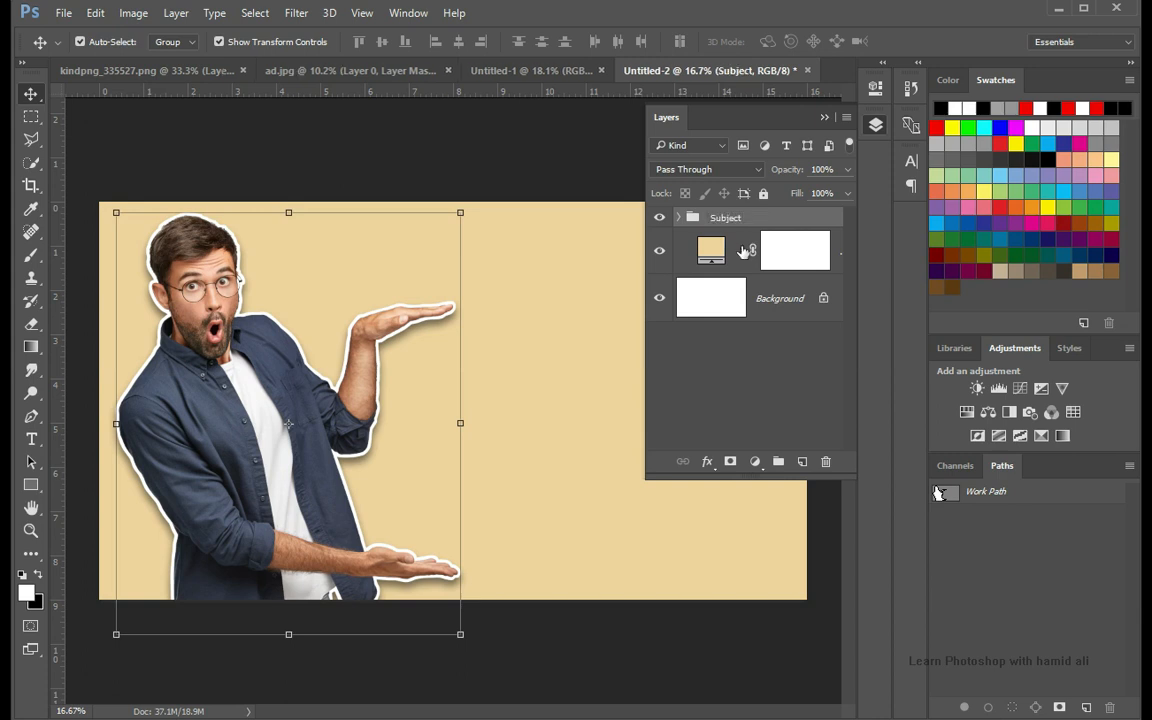
pyautogui.click(31, 485)
pyautogui.click(830, 120)
pyautogui.moveTo(411, 343); pyautogui.dragTo(722, 400)
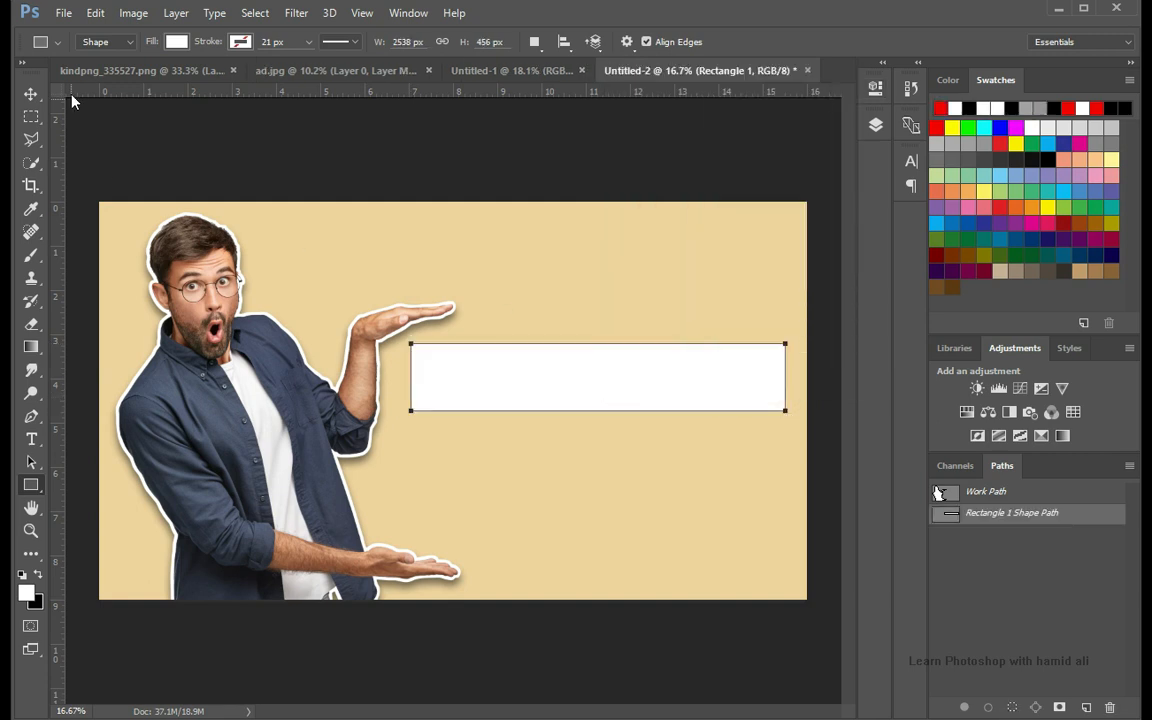
pyautogui.click(31, 93)
pyautogui.moveTo(646, 398); pyautogui.dragTo(648, 394)
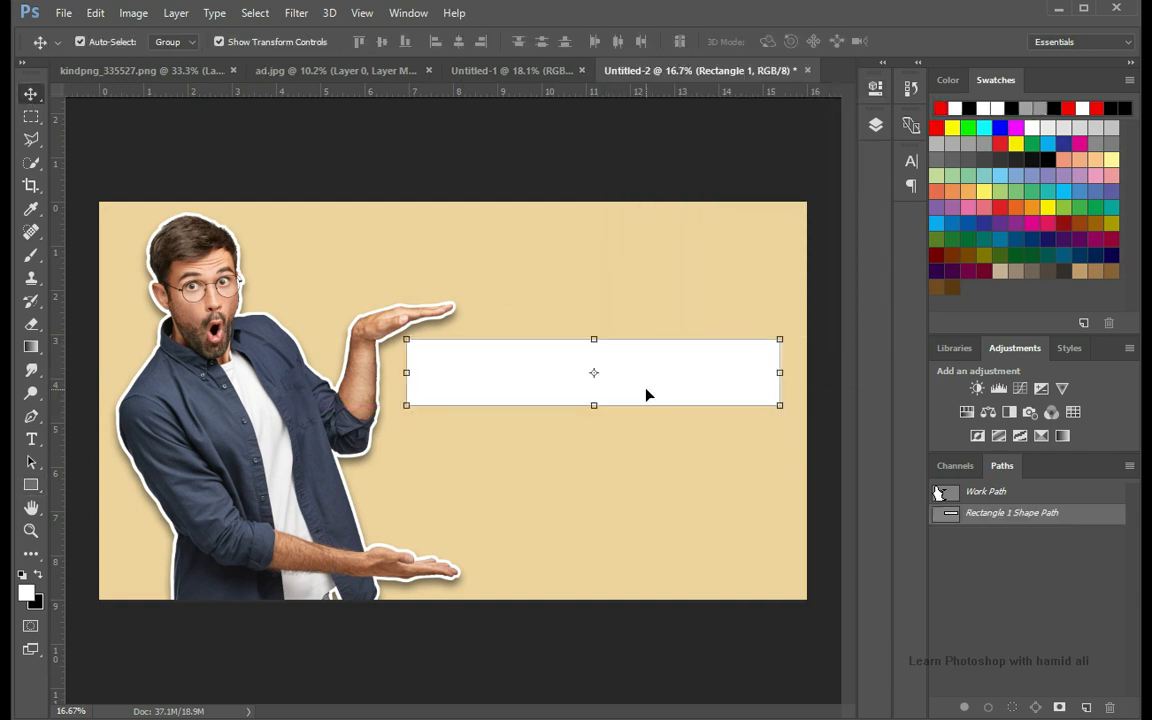
# Step: Replace the plain white rectangle with a white rounded rectangle about 2556 × 354 px, 10 px corner radius, beside the man
pyautogui.click(31, 484)
pyautogui.click(118, 501)
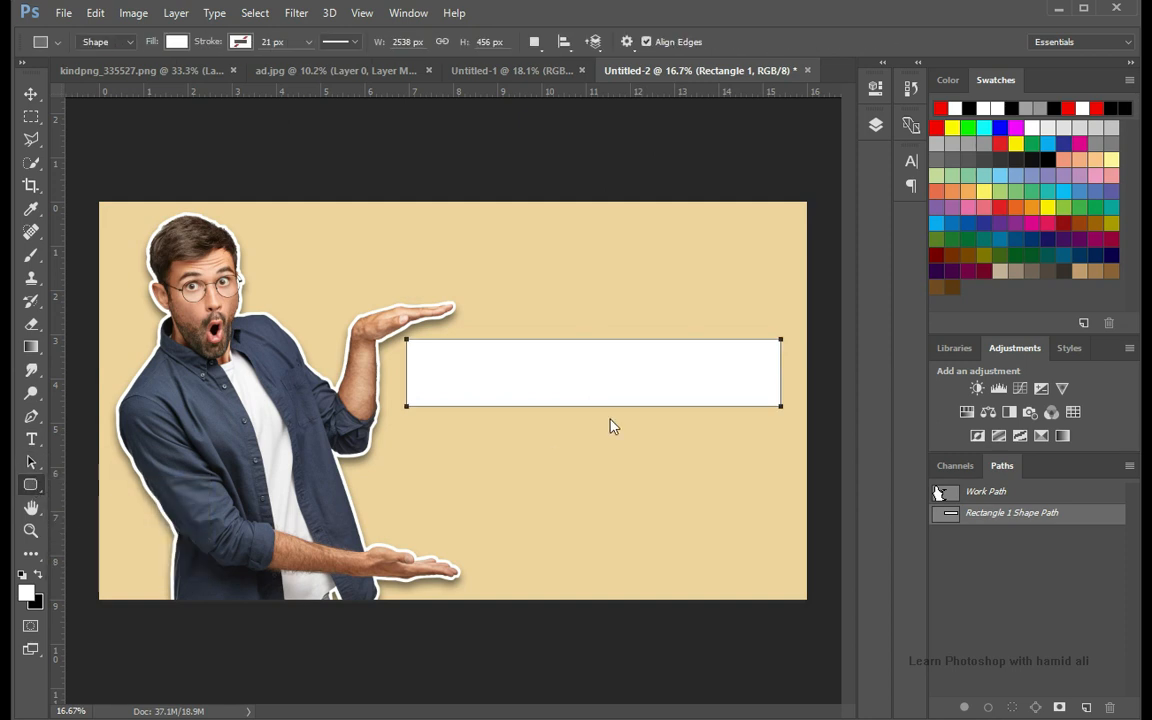
pyautogui.click(875, 124)
pyautogui.moveTo(710, 231); pyautogui.dragTo(825, 461)
pyautogui.click(824, 117)
pyautogui.moveTo(408, 343); pyautogui.dragTo(784, 393)
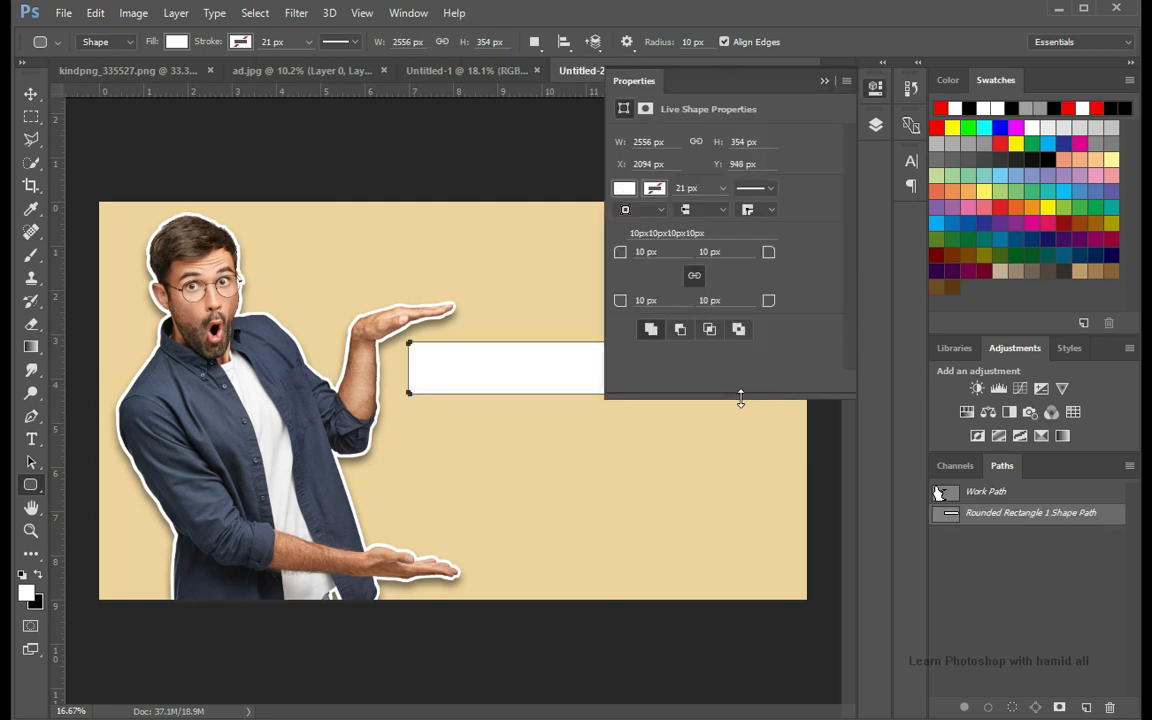
pyautogui.click(824, 81)
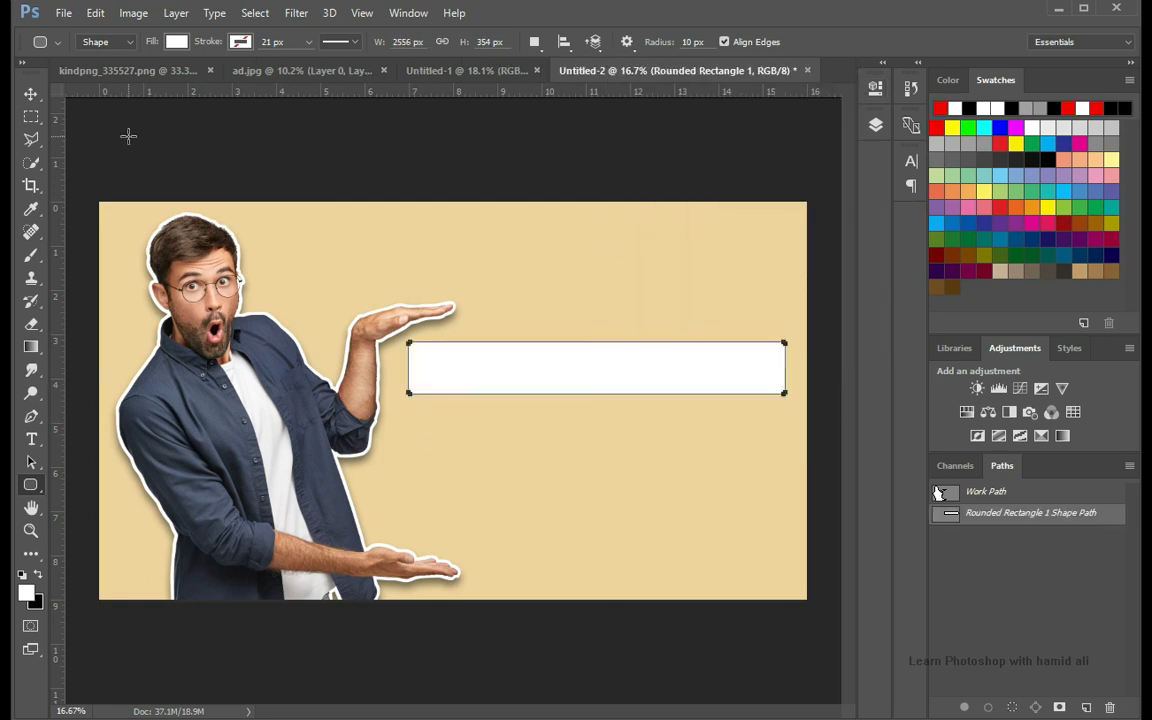
# Step: Enlarge the white rounded bar slightly and stack two evenly spaced copies directly below it
pyautogui.click(31, 93)
pyautogui.moveTo(784, 393); pyautogui.dragTo(795, 392)
pyautogui.moveTo(602, 396); pyautogui.dragTo(609, 403)
pyautogui.press('Return')
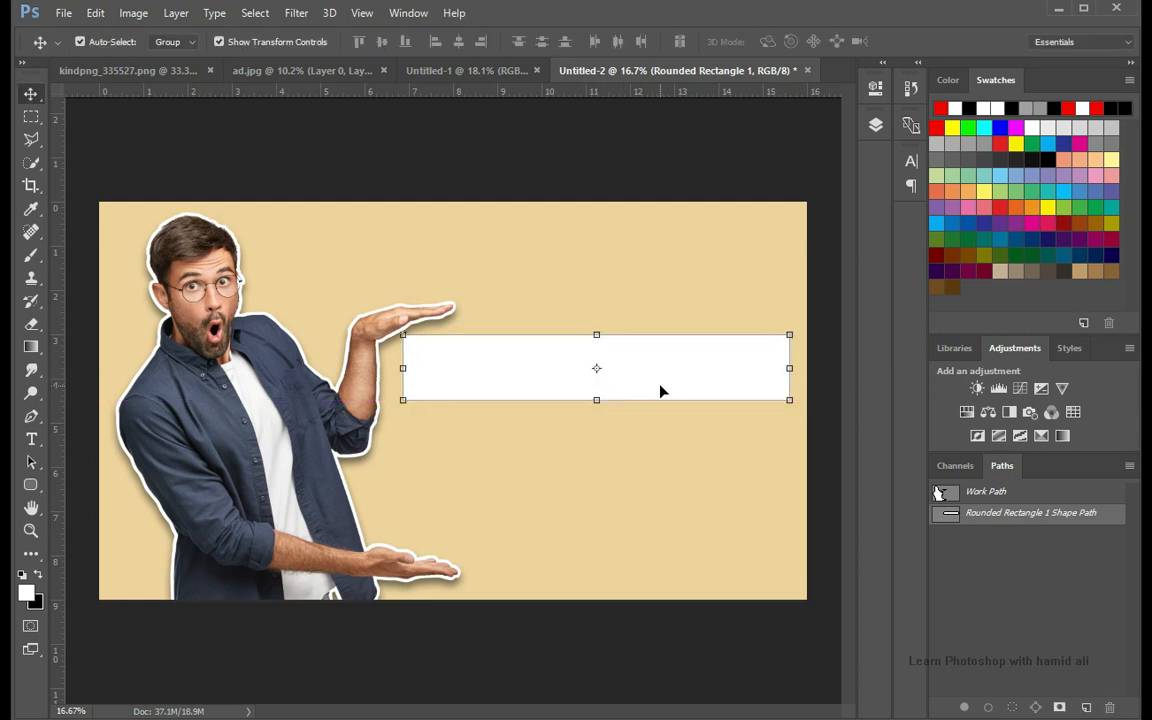
pyautogui.moveTo(673, 388); pyautogui.dragTo(659, 526)
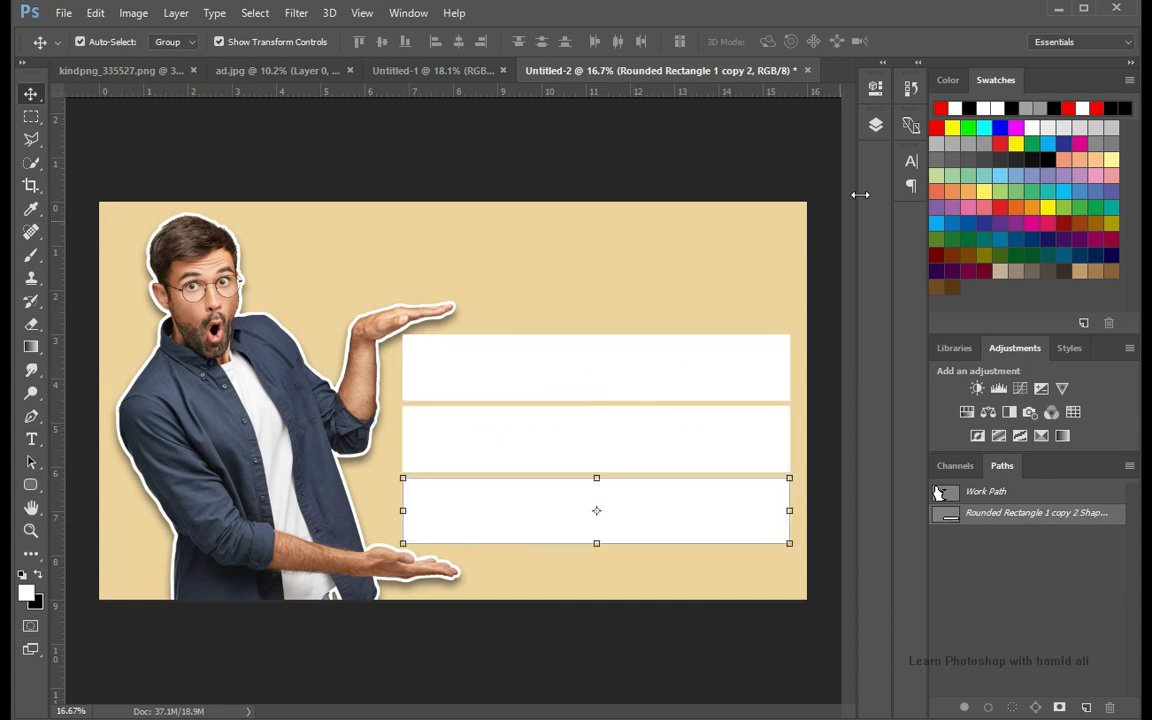
# Step: Recolour the lowest bar to the blue-violet 4a44bb
pyautogui.click(875, 124)
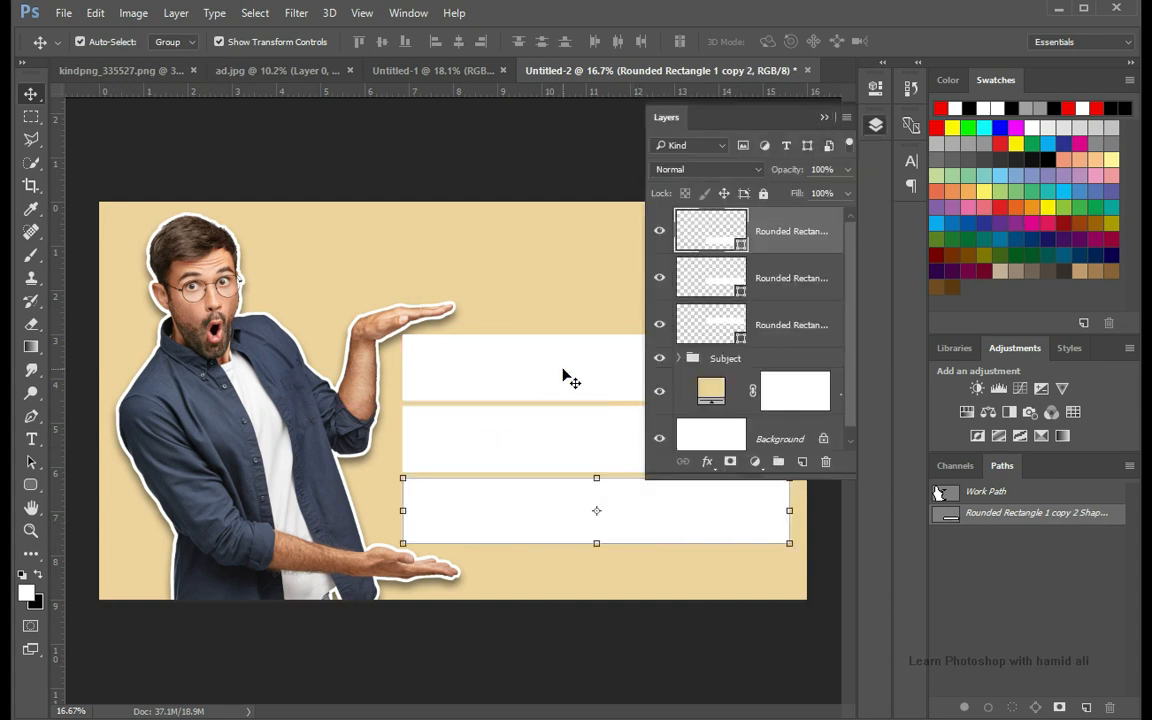
pyautogui.doubleClick(711, 230)
pyautogui.click(704, 373)
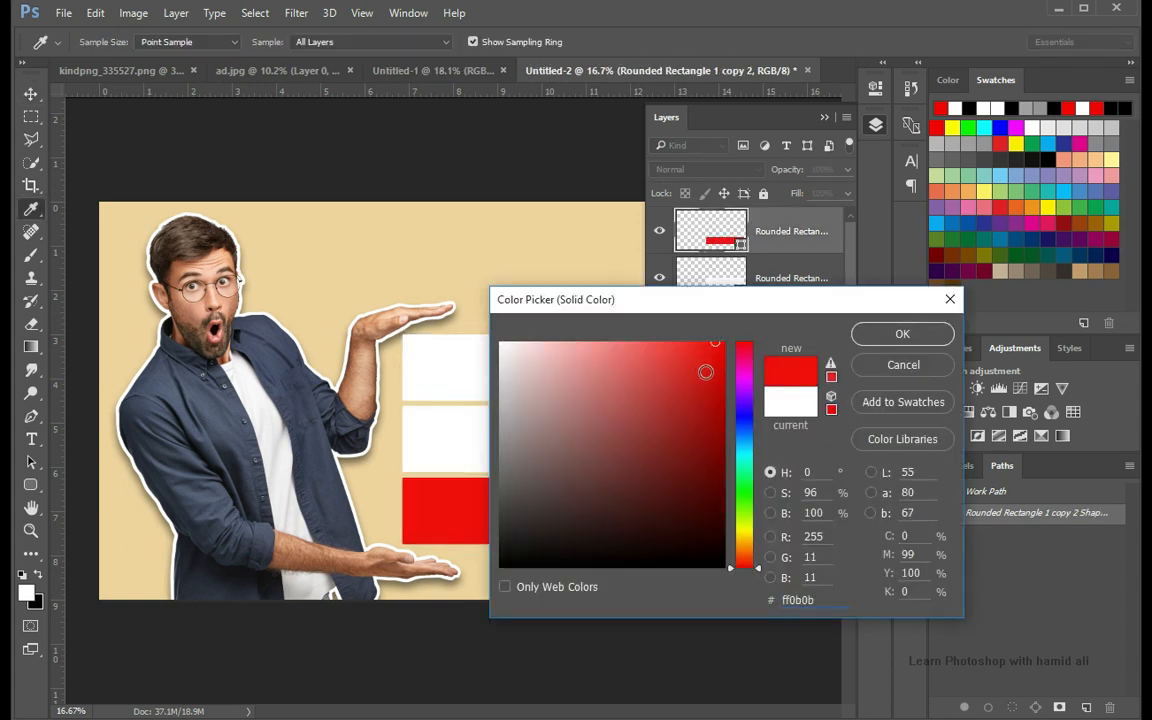
pyautogui.click(744, 406)
pyautogui.click(638, 350)
pyautogui.click(605, 342)
pyautogui.click(698, 350)
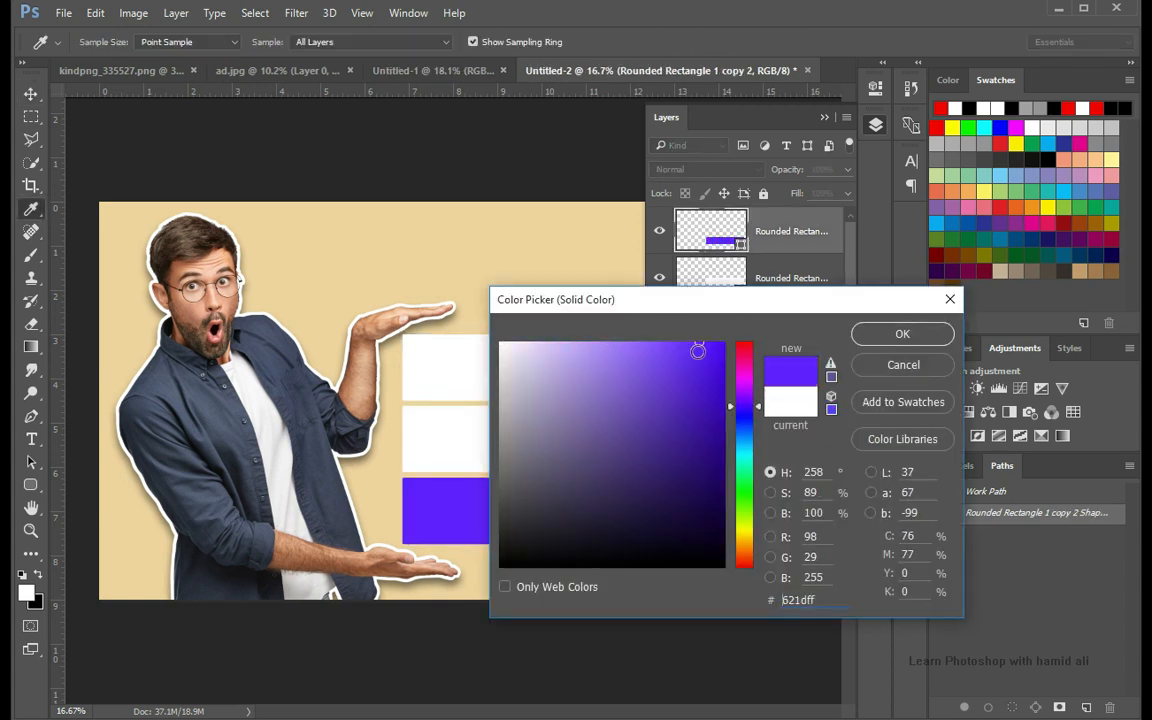
pyautogui.click(723, 344)
pyautogui.click(744, 532)
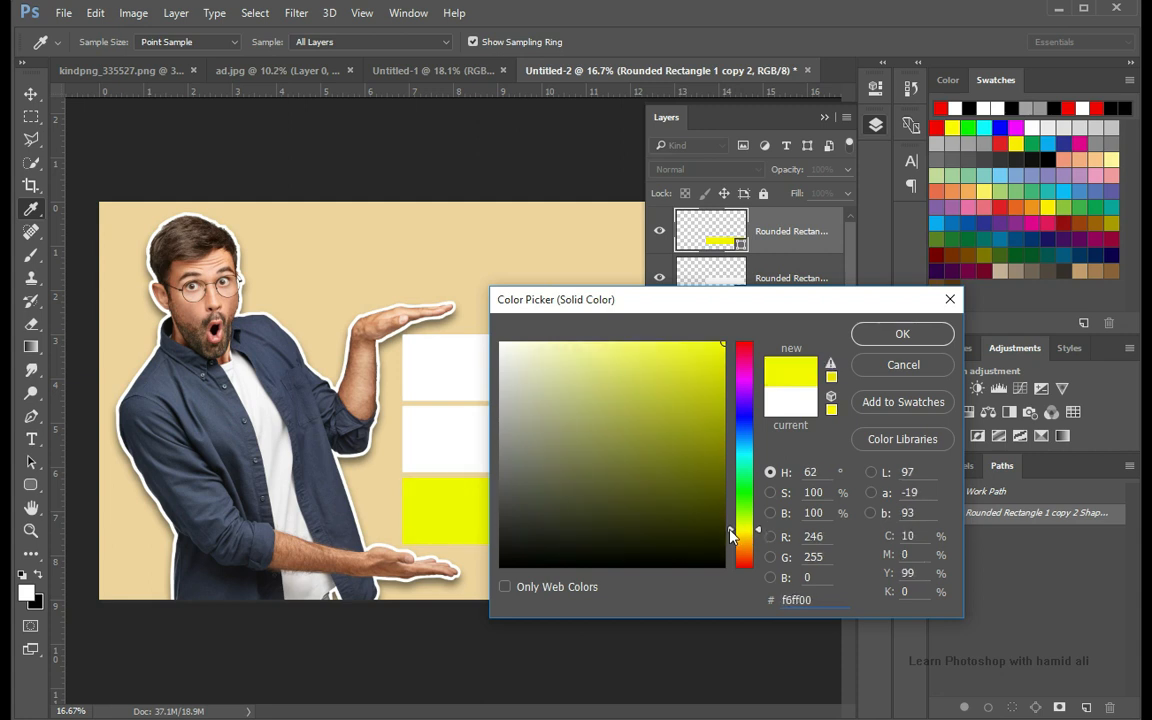
pyautogui.click(744, 435)
pyautogui.moveTo(744, 438); pyautogui.dragTo(743, 413)
pyautogui.click(643, 342)
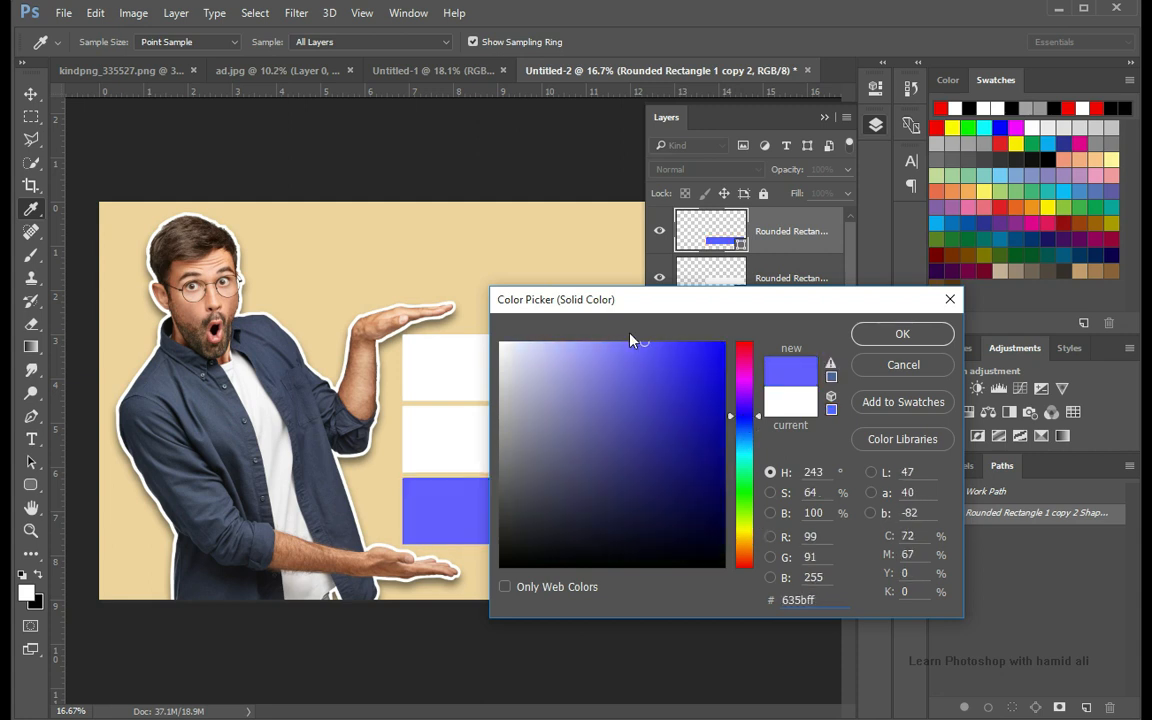
pyautogui.click(645, 396)
pyautogui.moveTo(730, 300); pyautogui.dragTo(823, 285)
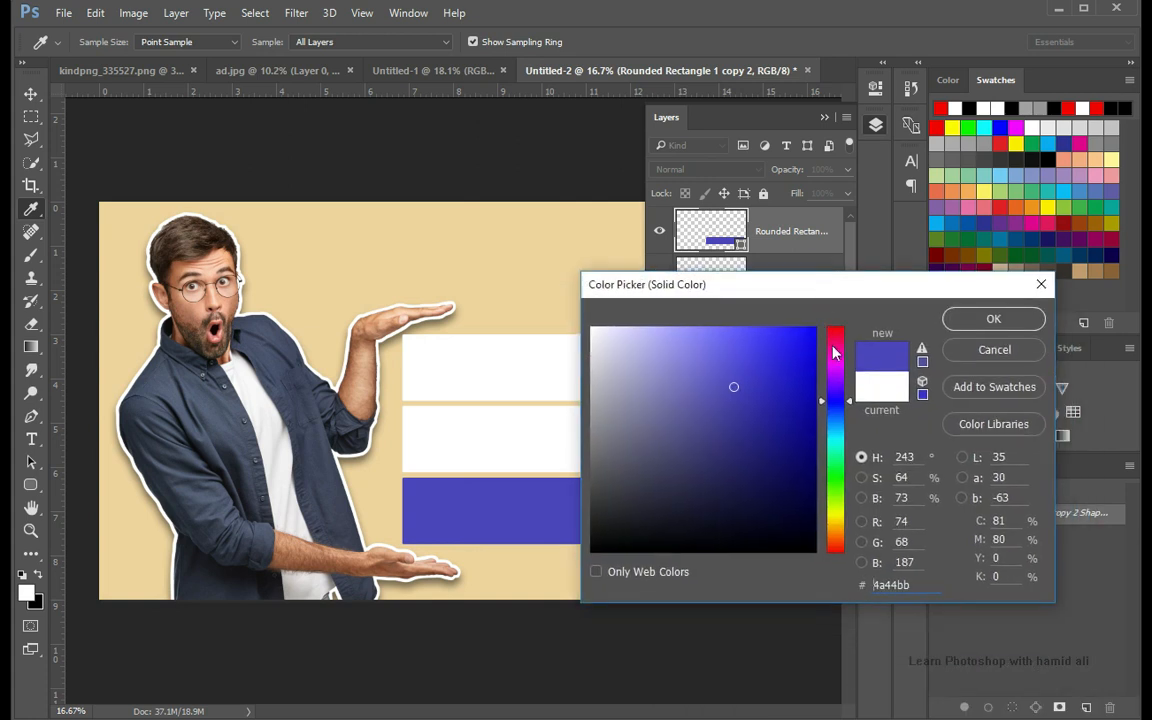
pyautogui.press('Return')
# Step: Recolour the middle bar to a fully saturated bright yellow
pyautogui.doubleClick(710, 277)
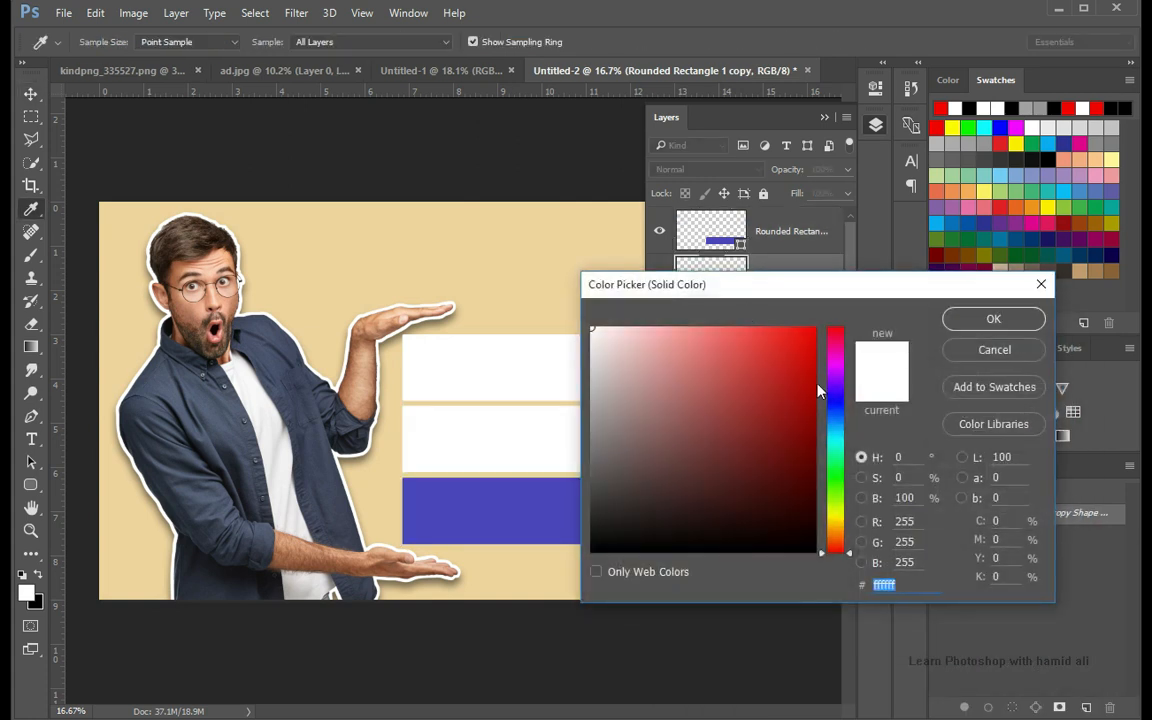
pyautogui.moveTo(826, 551); pyautogui.dragTo(822, 526)
pyautogui.click(814, 329)
pyautogui.click(993, 318)
pyautogui.press('v')
# Step: Recolour the uppermost bar to the coral red fb4e4e
pyautogui.doubleClick(718, 327)
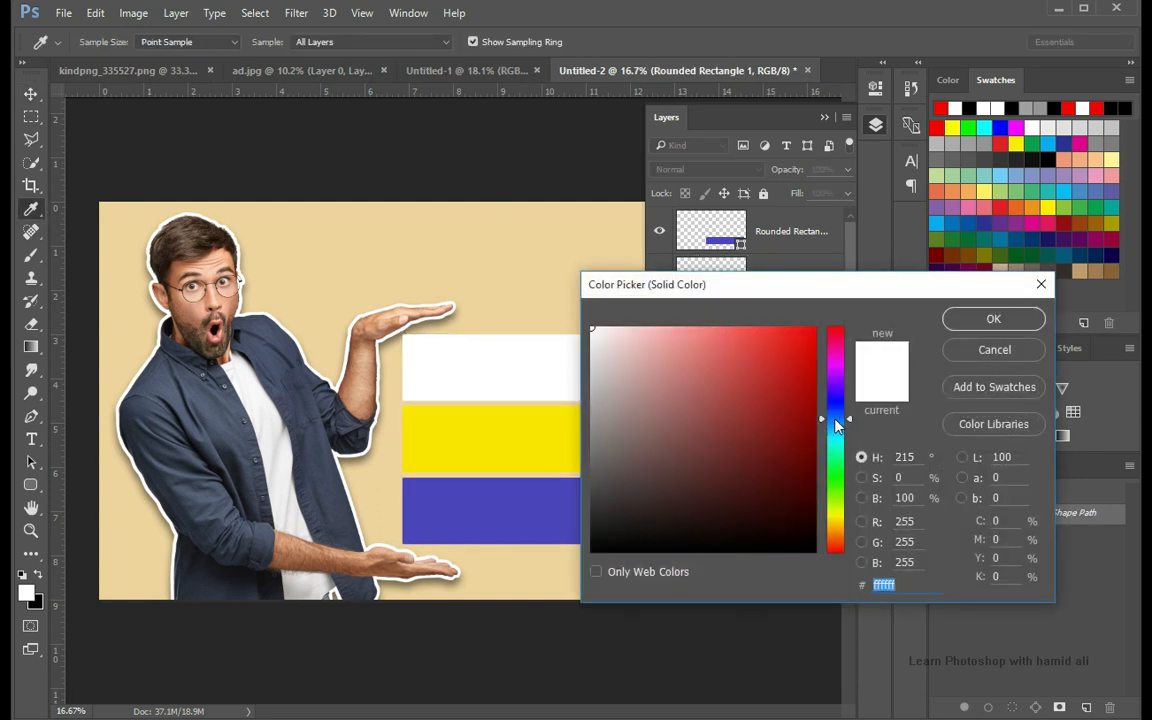
pyautogui.click(835, 418)
pyautogui.click(724, 387)
pyautogui.click(830, 380)
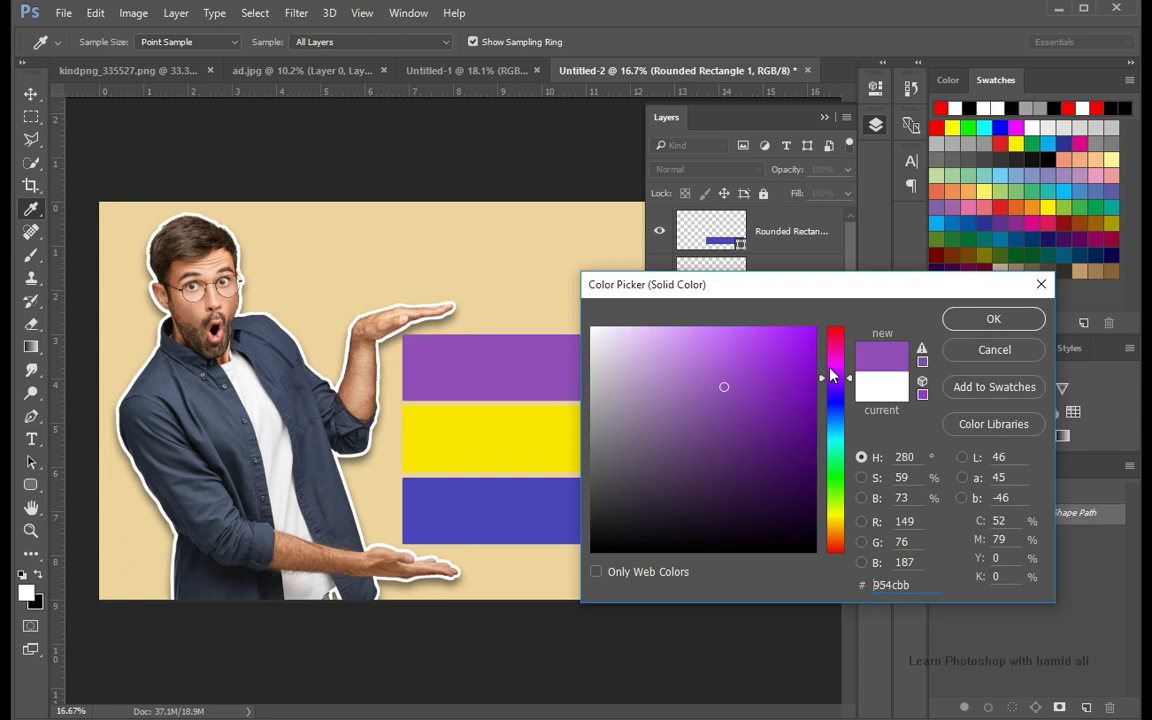
pyautogui.click(828, 343)
pyautogui.click(722, 327)
pyautogui.click(830, 328)
pyautogui.click(734, 343)
pyautogui.moveTo(740, 346)
pyautogui.mouseDown()
pyautogui.moveTo(712, 337)
pyautogui.moveTo(745, 344)
pyautogui.mouseUp()
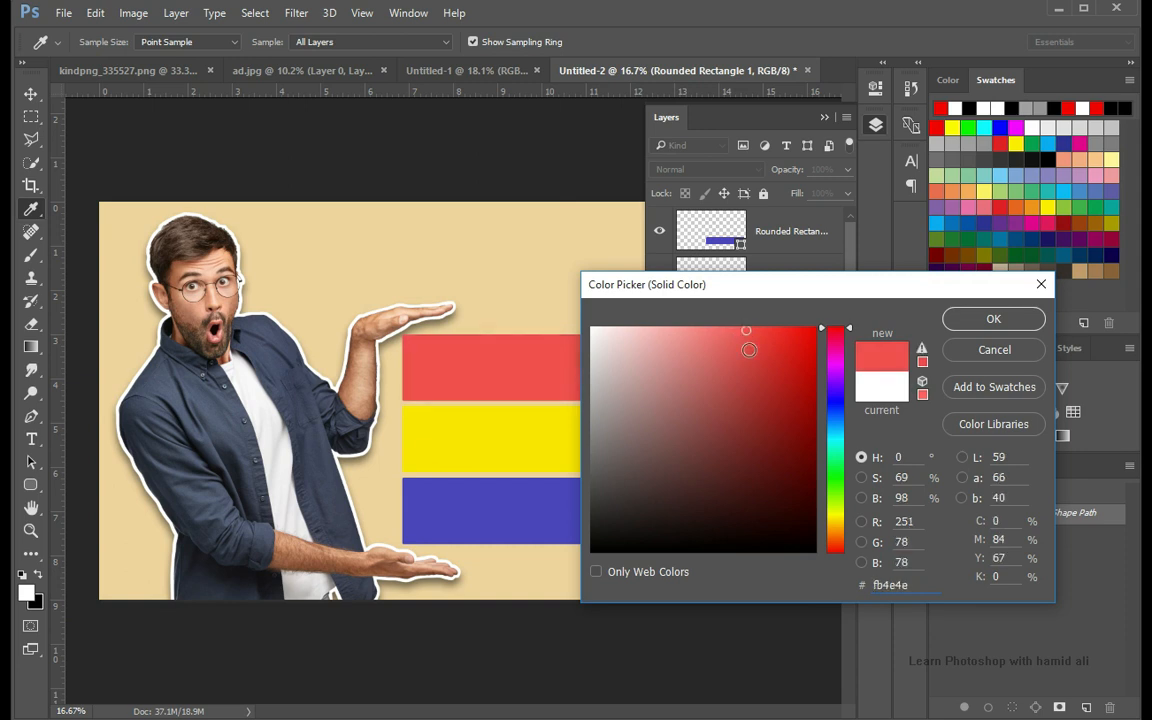
pyautogui.press('Return')
pyautogui.click(745, 248)
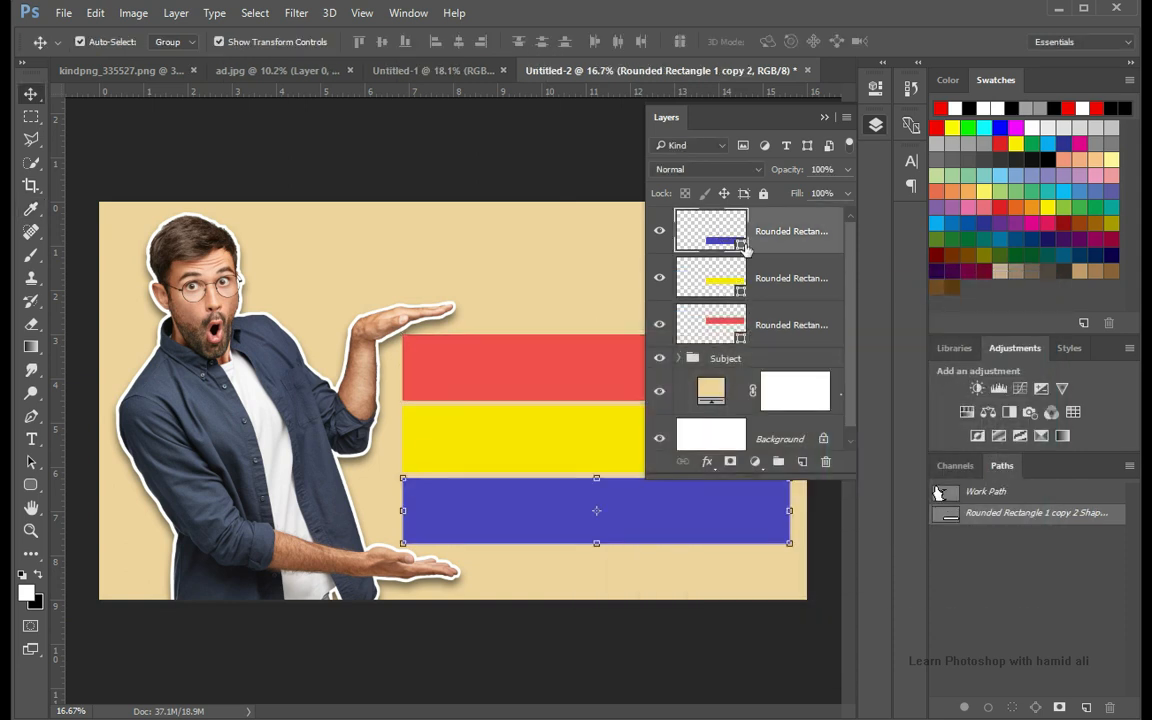
pyautogui.keyDown('shift'); pyautogui.click(783, 324); pyautogui.keyUp('shift')
pyautogui.doubleClick(789, 278)
pyautogui.click(794, 328)
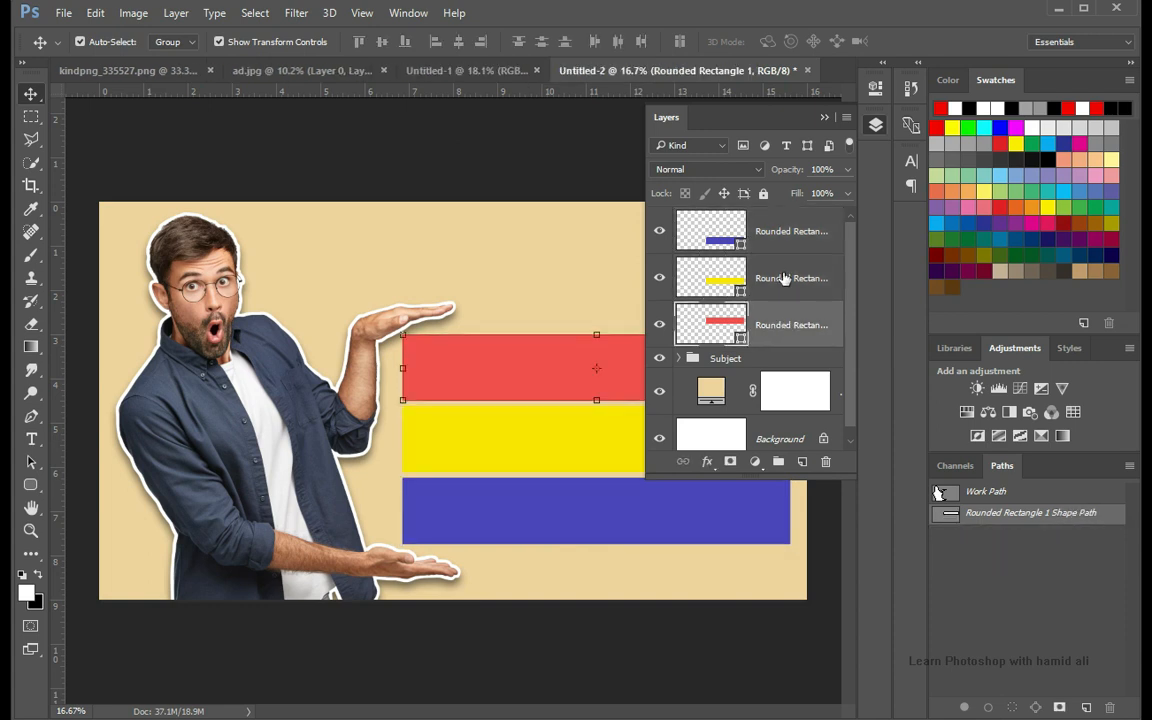
pyautogui.keyDown('shift'); pyautogui.click(785, 278); pyautogui.keyUp('shift')
pyautogui.keyDown('shift'); pyautogui.click(797, 231); pyautogui.keyUp('shift')
pyautogui.doubleClick(708, 231)
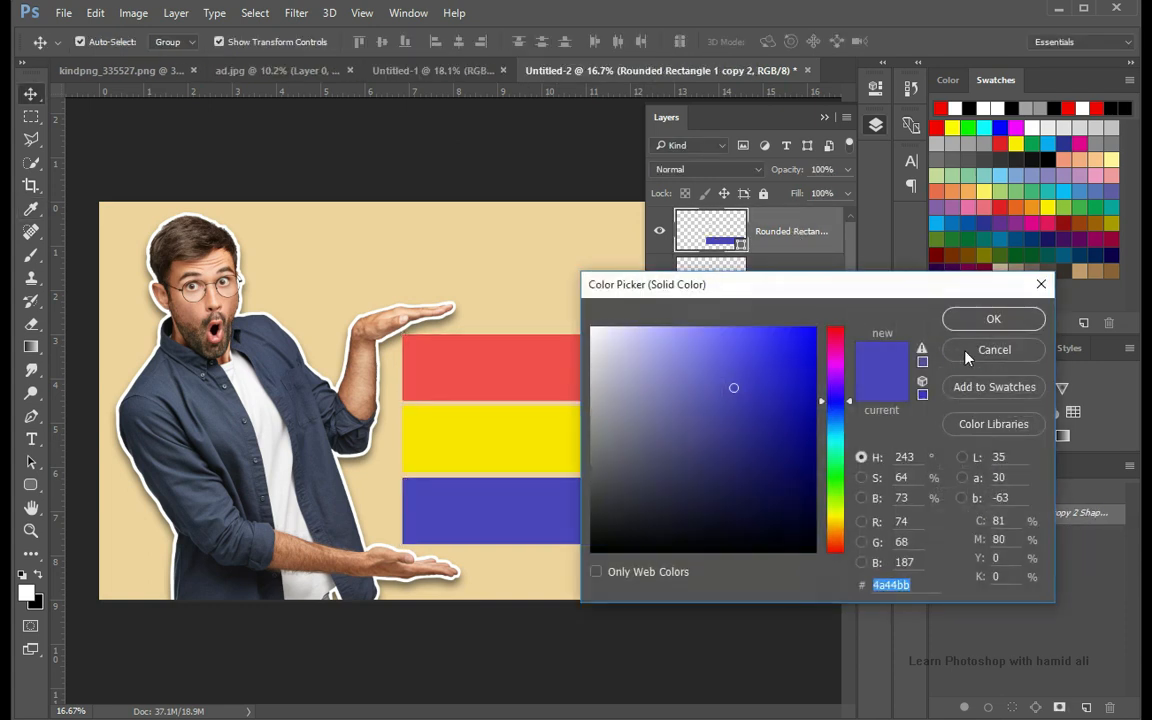
pyautogui.press('Escape')
pyautogui.click(790, 326)
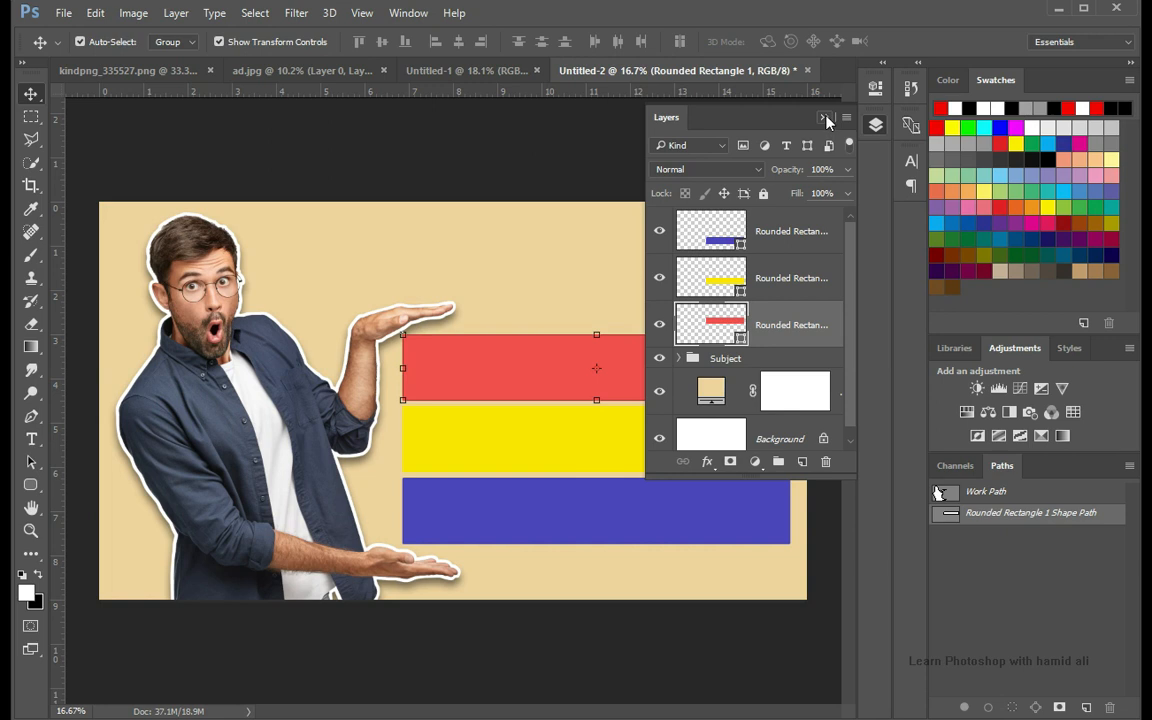
# Step: Add the white Century Gothic Bold text "THIS VIDEO GOT" on the red bar, with its layer above the coloured bars
pyautogui.click(719, 225)
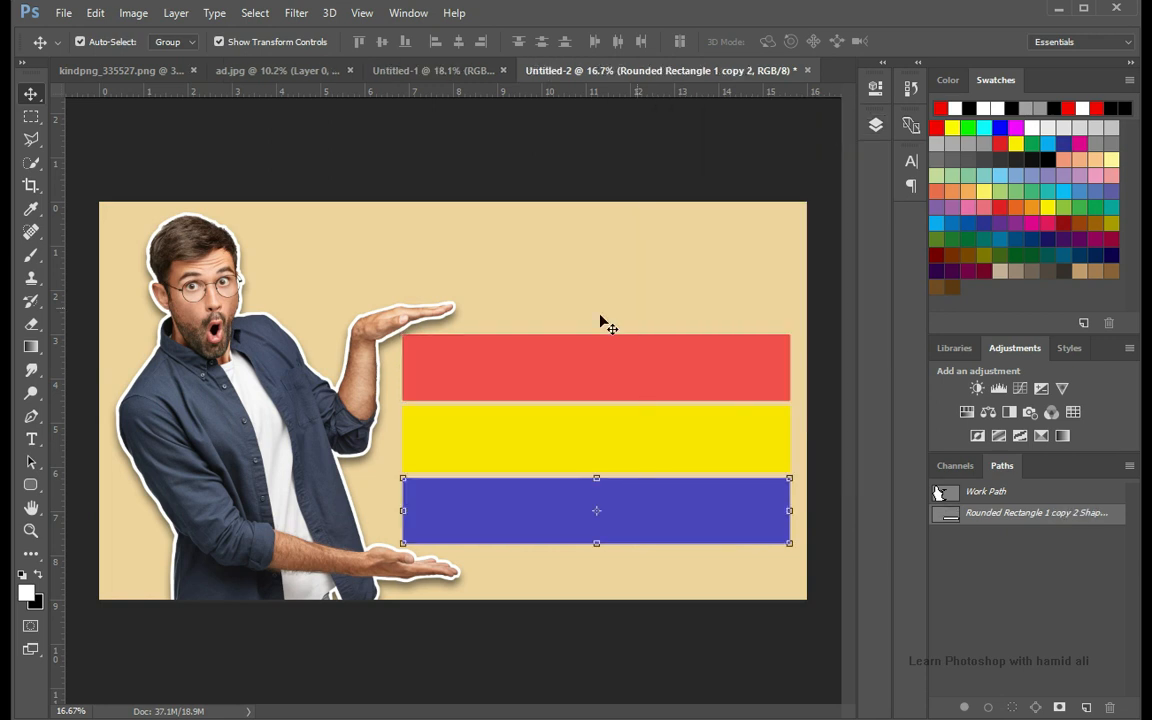
pyautogui.click(31, 438)
pyautogui.click(502, 374)
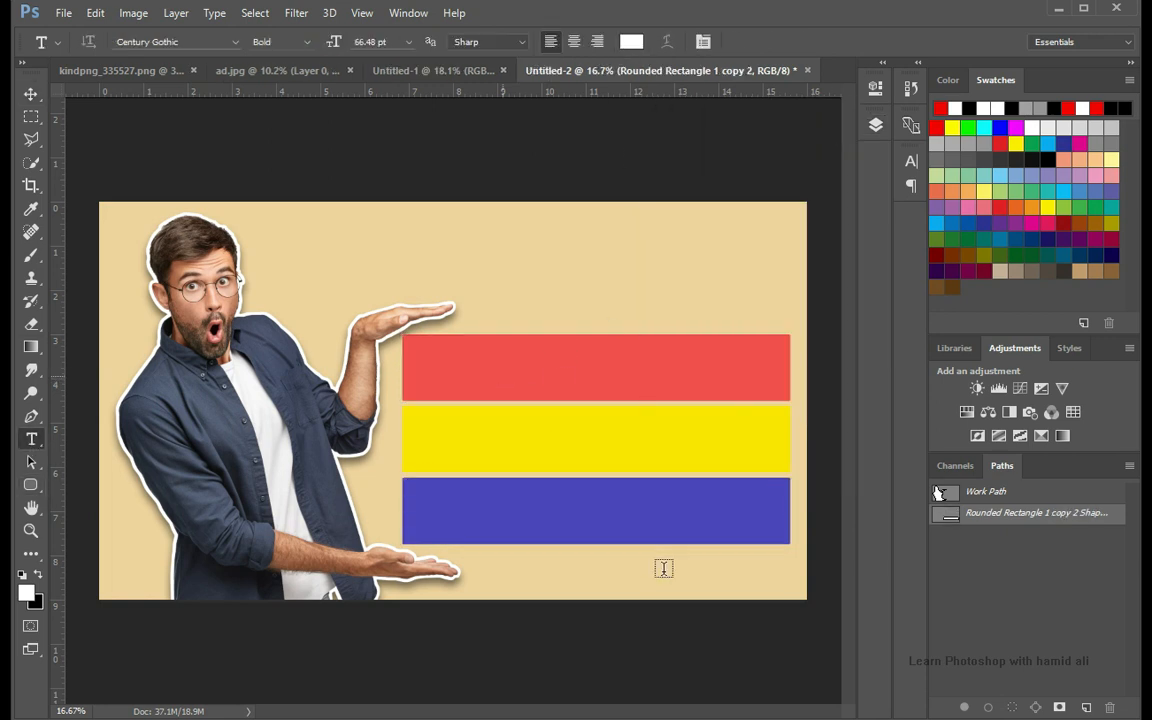
pyautogui.write('THIS VIDO GO')
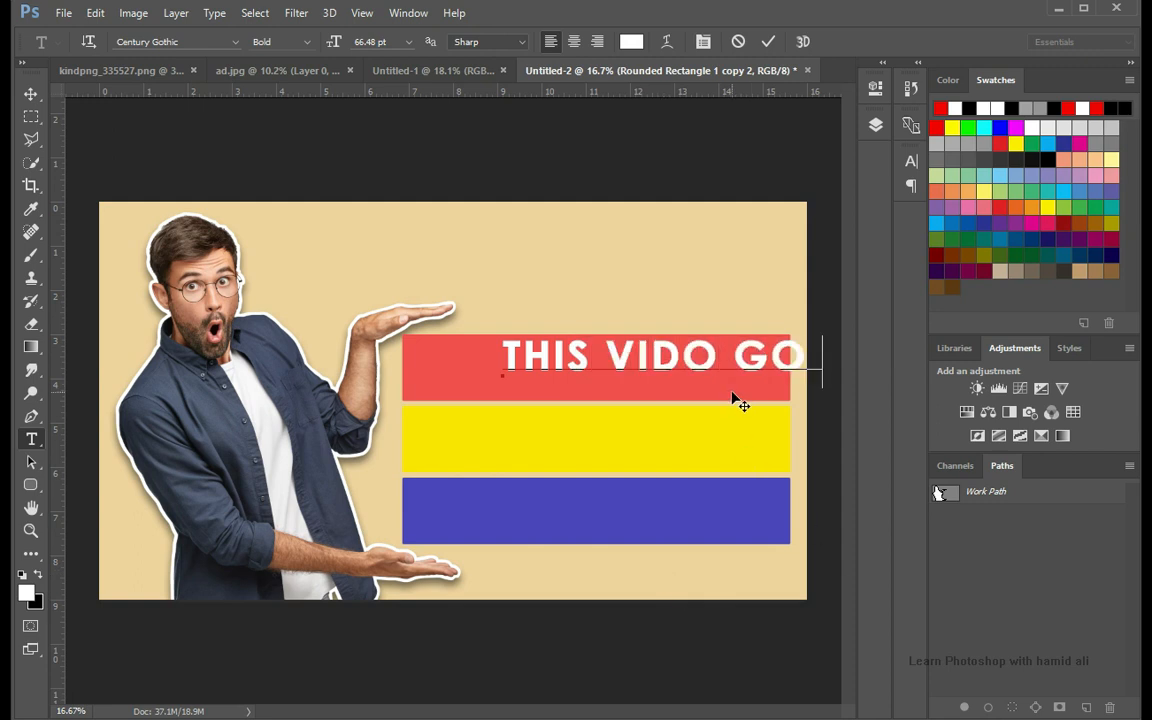
pyautogui.moveTo(738, 401); pyautogui.dragTo(676, 404)
pyautogui.write('T')
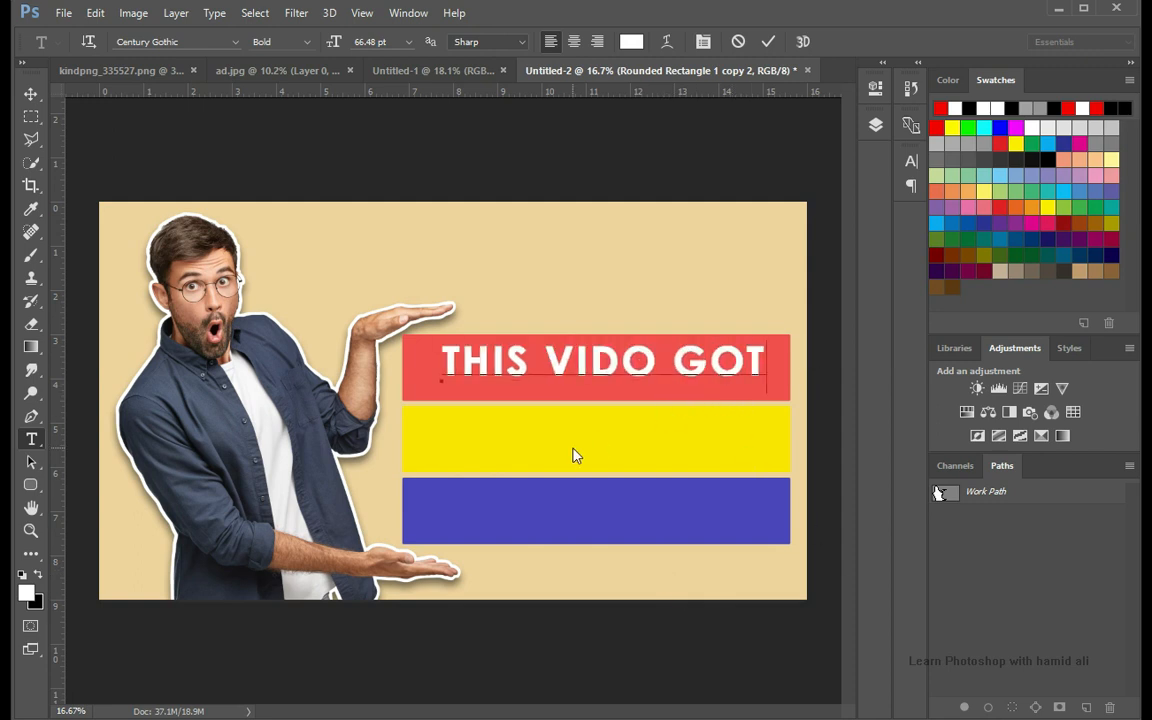
pyautogui.click(620, 370)
pyautogui.write('ew')
pyautogui.press('BackSpace')
pyautogui.press('BackSpace')
pyautogui.write('E')
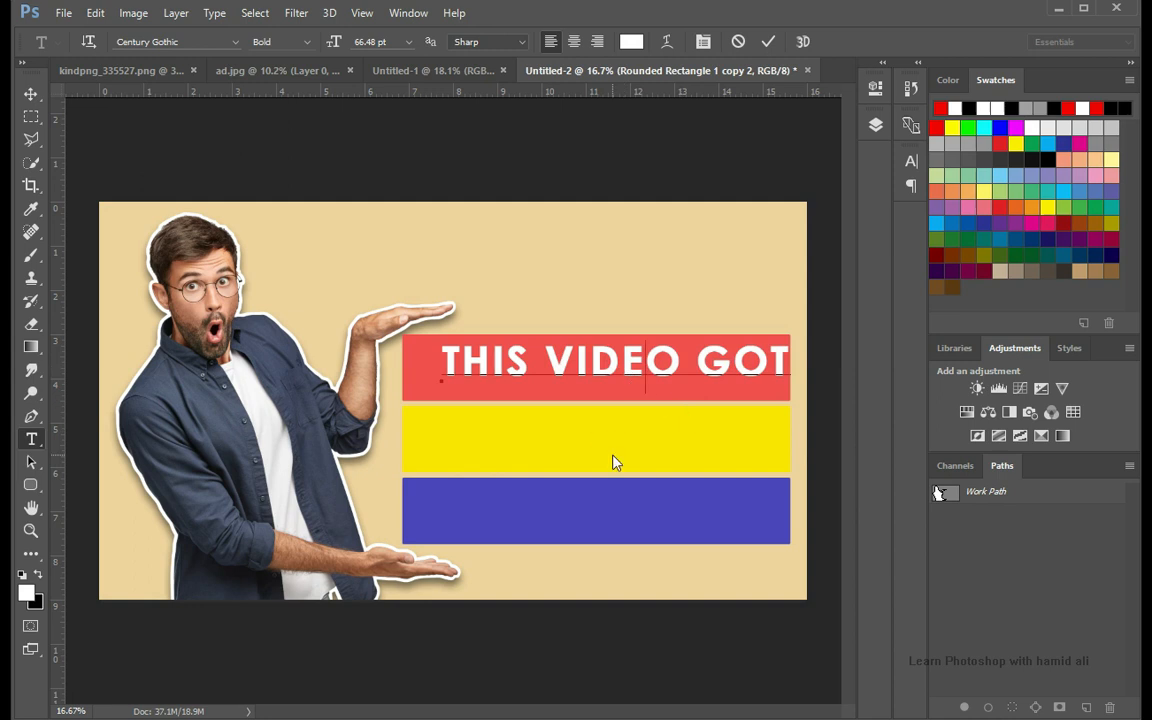
pyautogui.hotkey('ctrl', 'Return')
# Step: Fit and centre the "THIS VIDEO GOT" text on the red bar and place a copy of it on the yellow bar
pyautogui.press('v')
pyautogui.moveTo(681, 373); pyautogui.dragTo(662, 379)
pyautogui.moveTo(773, 386); pyautogui.dragTo(727, 464)
pyautogui.press('Return')
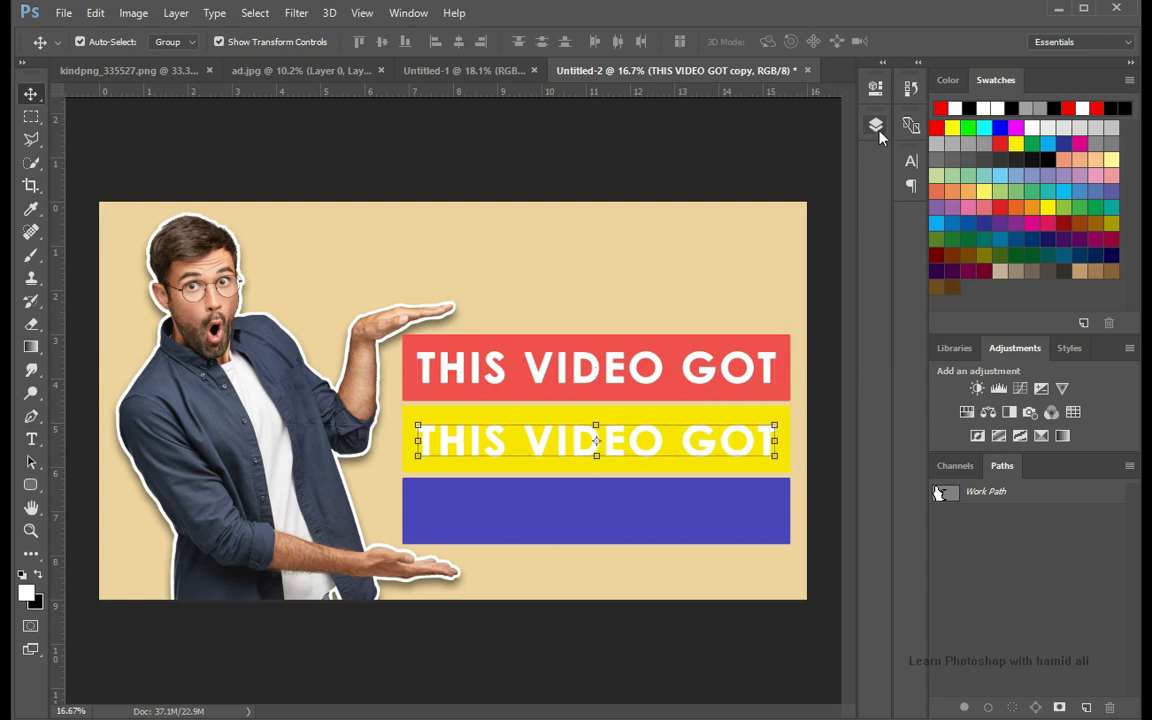
# Step: Replace the copied text on the yellow bar with "2M VIEWS"
pyautogui.click(875, 125)
pyautogui.doubleClick(710, 233)
pyautogui.write('2M')
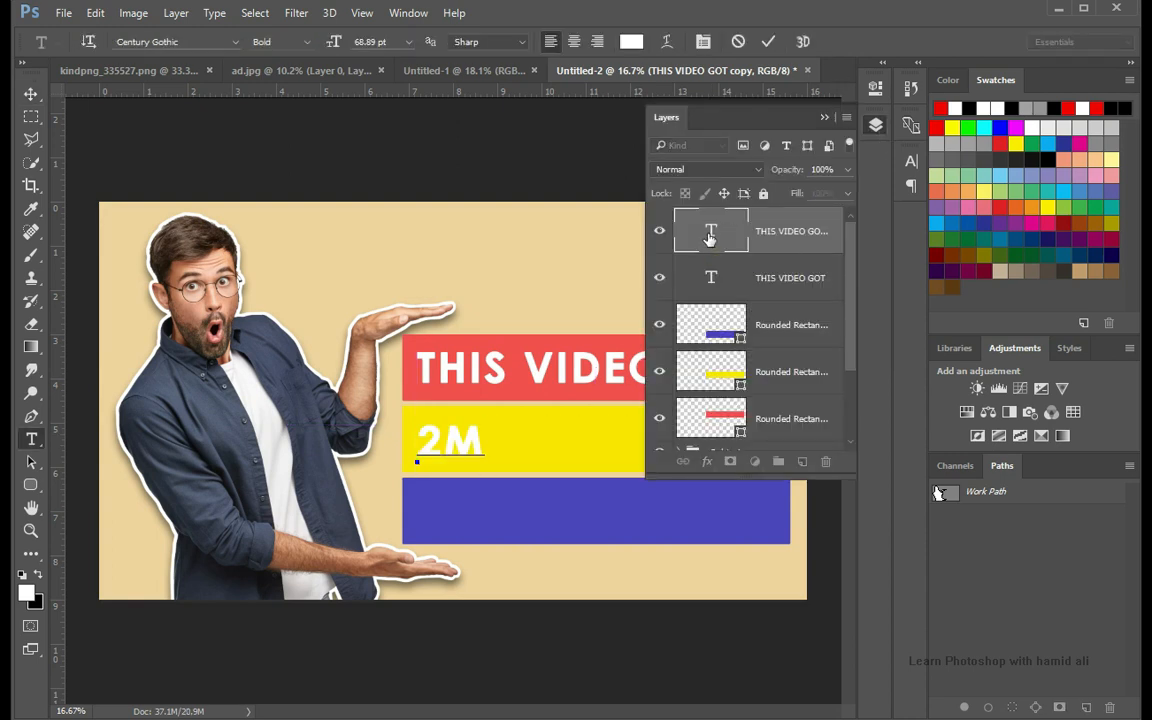
pyautogui.write(' Vide')
pyautogui.press('BackSpace')
pyautogui.press('BackSpace')
pyautogui.write('ews')
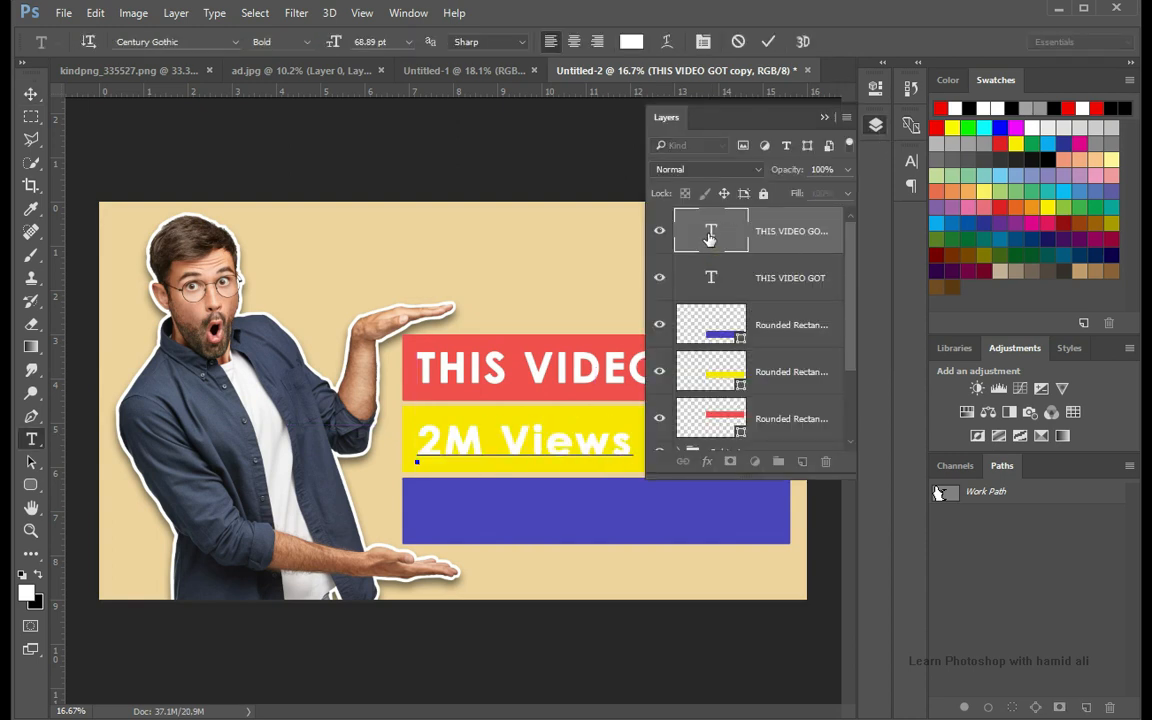
pyautogui.press('BackSpace')
pyautogui.press('BackSpace')
pyautogui.press('BackSpace')
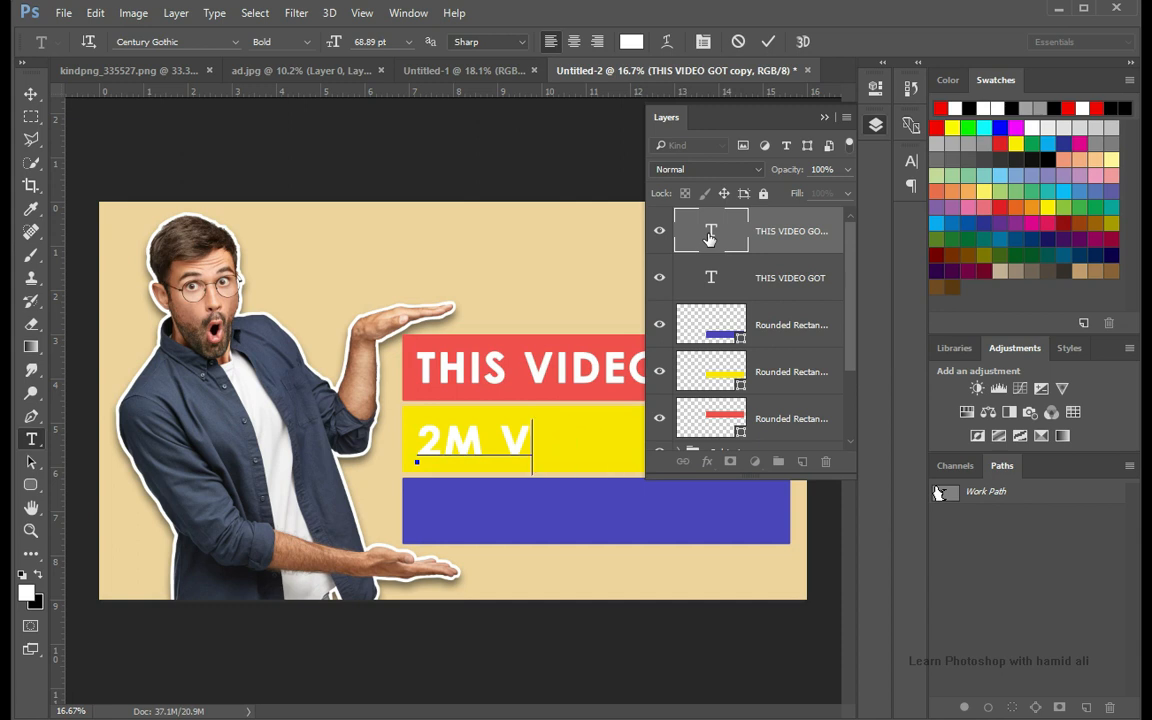
pyautogui.write('iews')
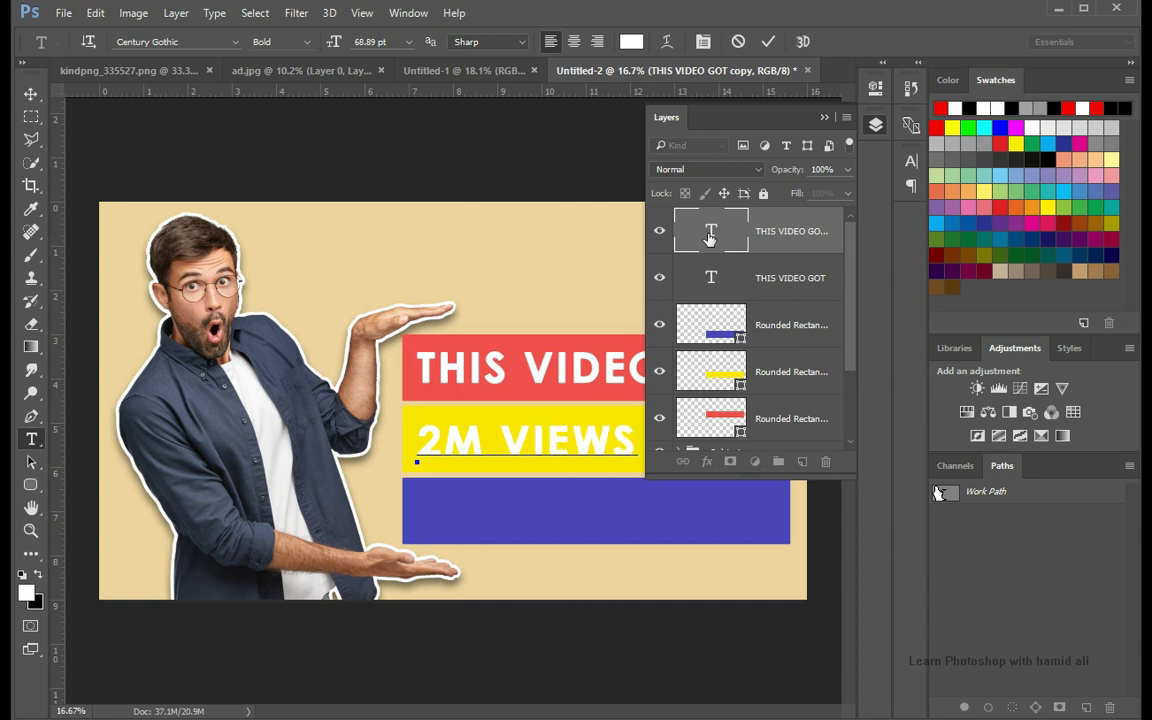
# Step: Recolour the "2M VIEWS" text on the yellow bar to black
pyautogui.doubleClick(709, 237)
pyautogui.click(631, 41)
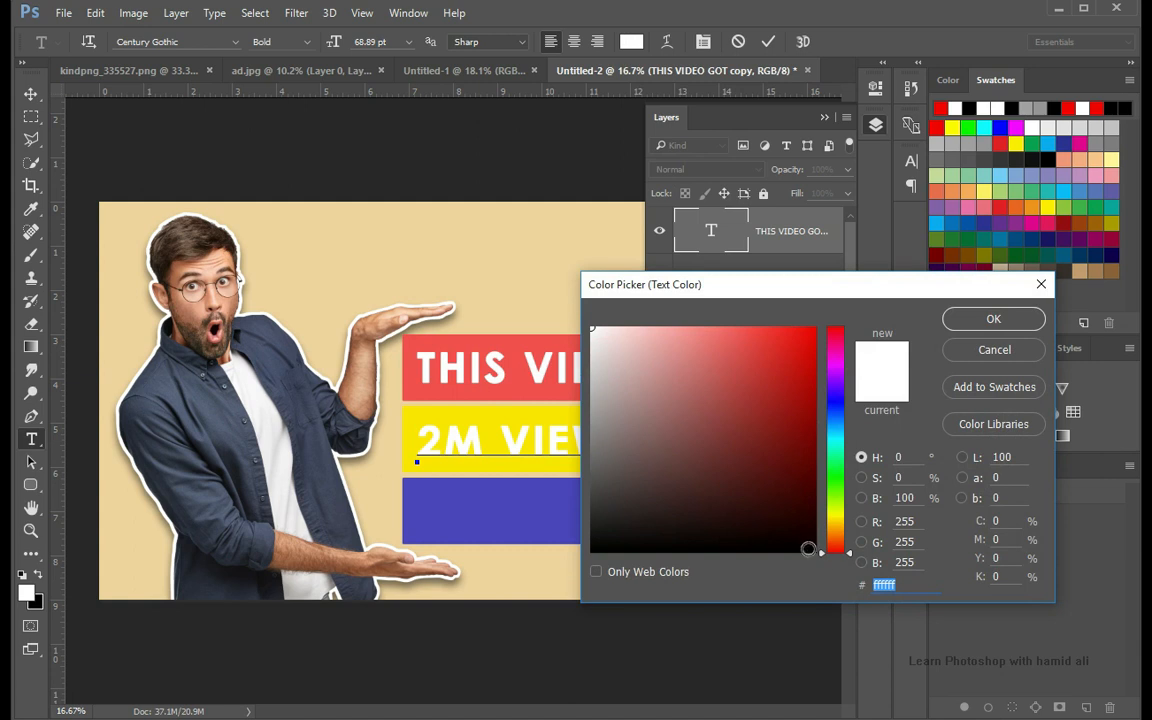
pyautogui.moveTo(727, 494); pyautogui.dragTo(852, 563)
pyautogui.click(994, 320)
pyautogui.click(826, 117)
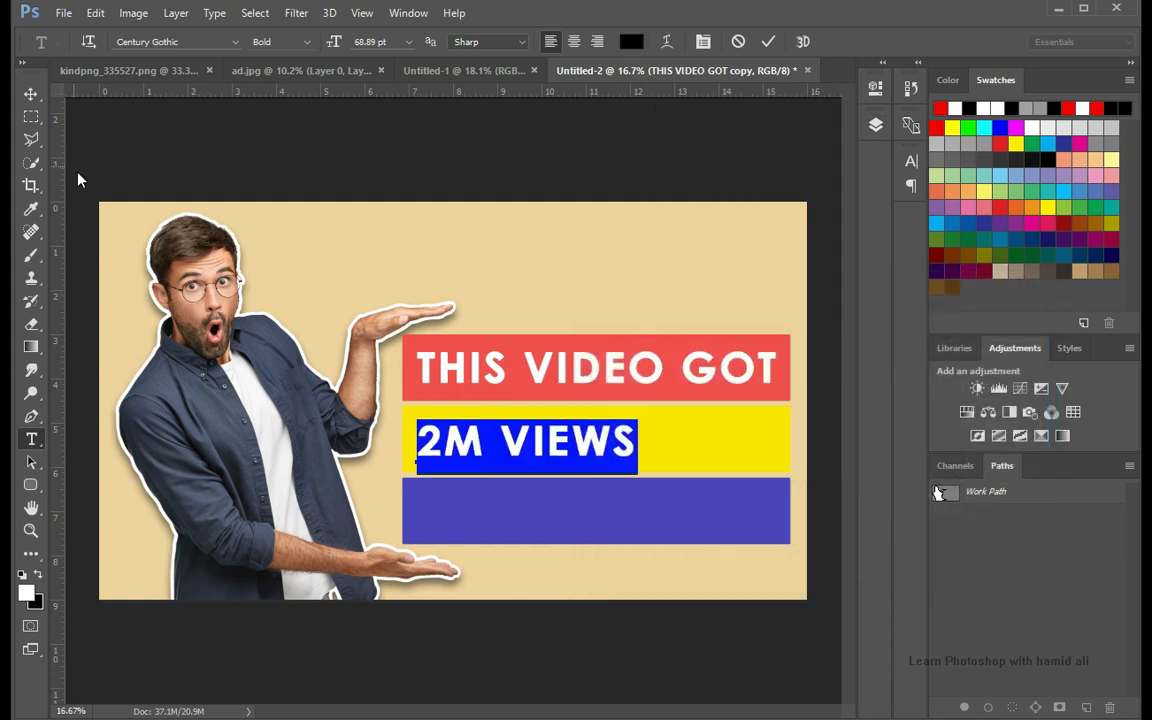
# Step: Enlarge the "2M VIEWS" text to about 169% so it fills the yellow bar, and centre it there
pyautogui.click(31, 93)
pyautogui.moveTo(617, 489); pyautogui.dragTo(784, 486)
pyautogui.hotkey('ctrl', 't')
pyautogui.moveTo(724, 448); pyautogui.dragTo(724, 451)
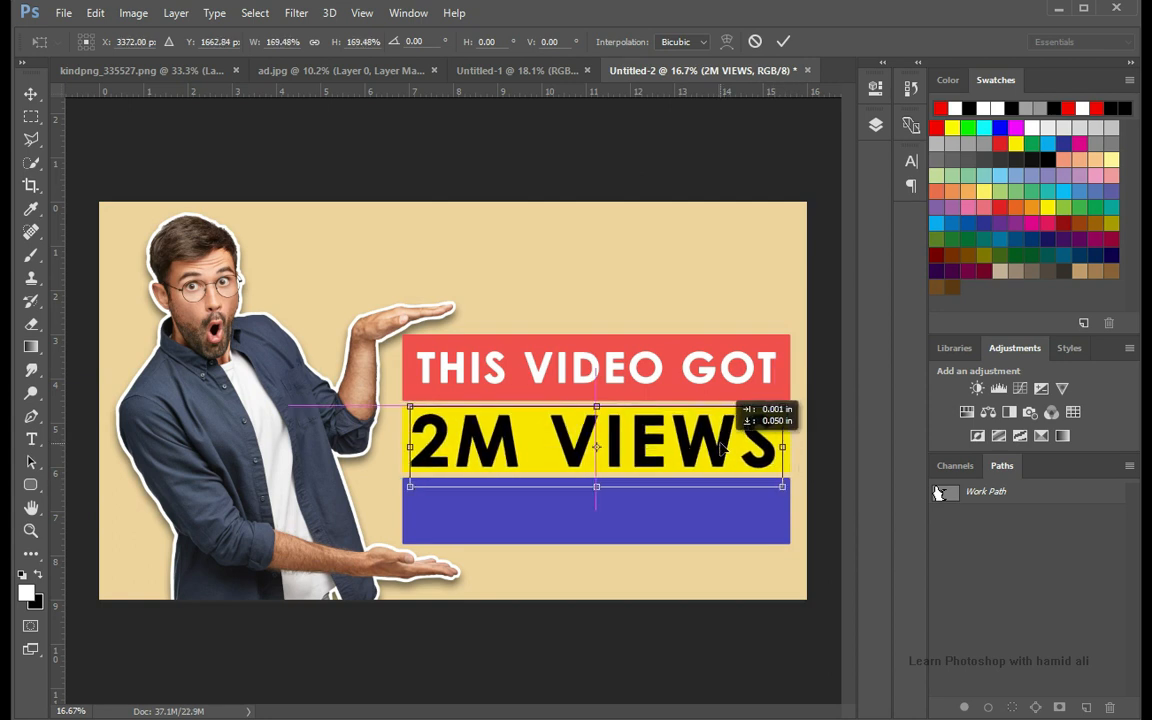
pyautogui.press('Return')
# Step: Duplicate the "THIS VIDEO GOT" text layer and place the copy on the blue bar
pyautogui.click(875, 124)
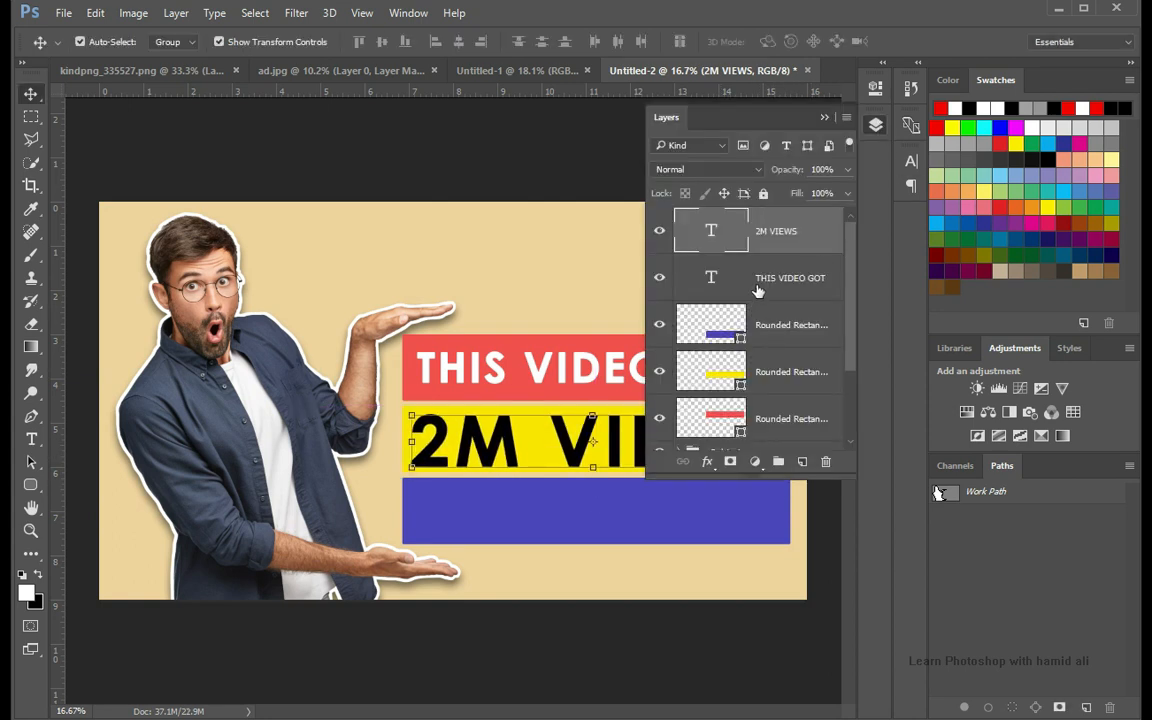
pyautogui.click(785, 278)
pyautogui.hotkey('ctrl', 'j')
pyautogui.moveTo(637, 370); pyautogui.dragTo(633, 513)
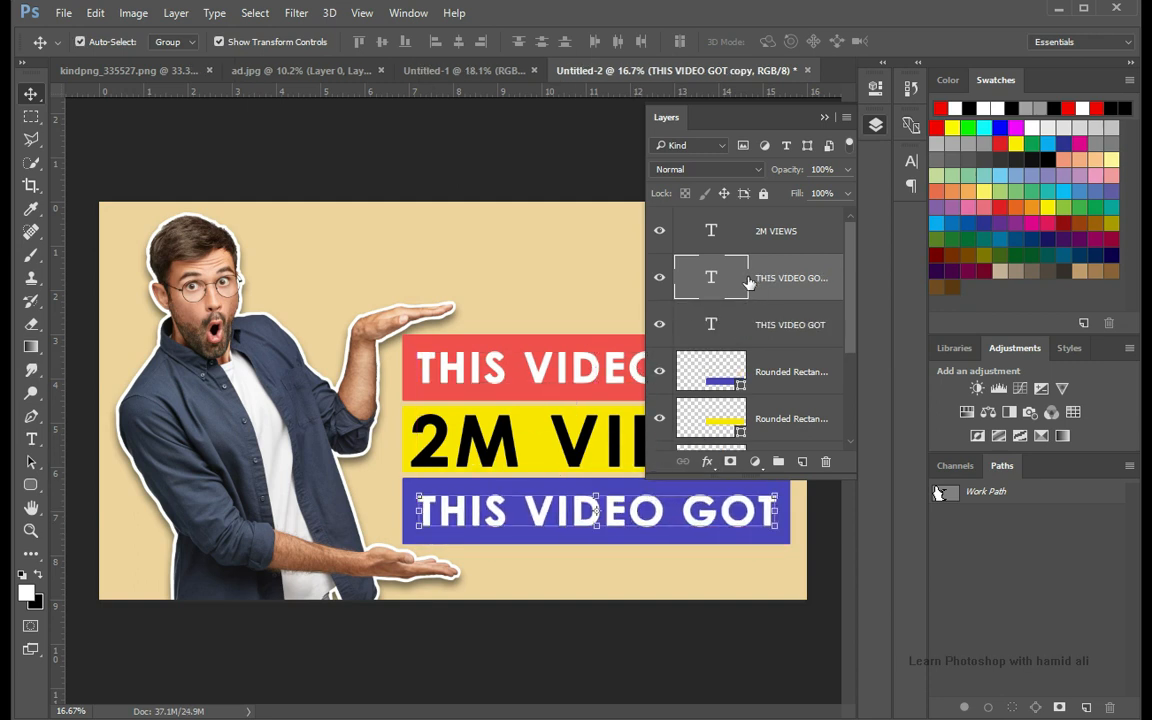
# Step: Change the copied text on the blue bar to "IN 2 WEEKS" and centre it on the bar
pyautogui.doubleClick(711, 278)
pyautogui.write('IN')
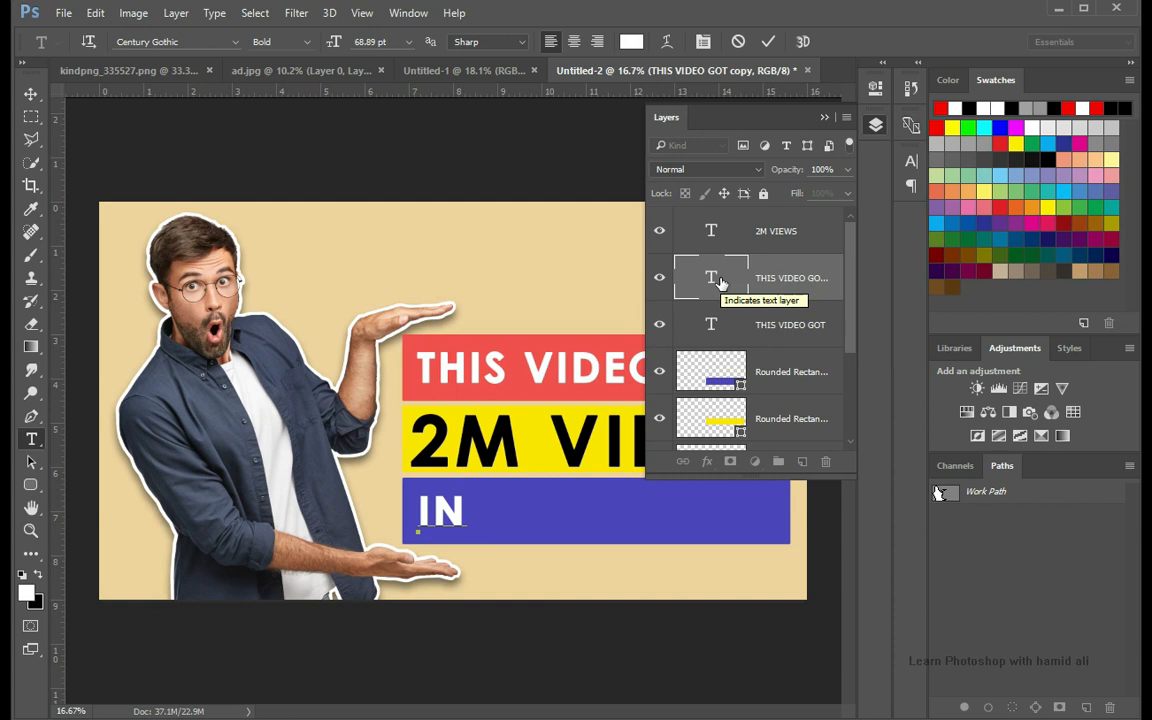
pyautogui.write(' 2 WEEKS')
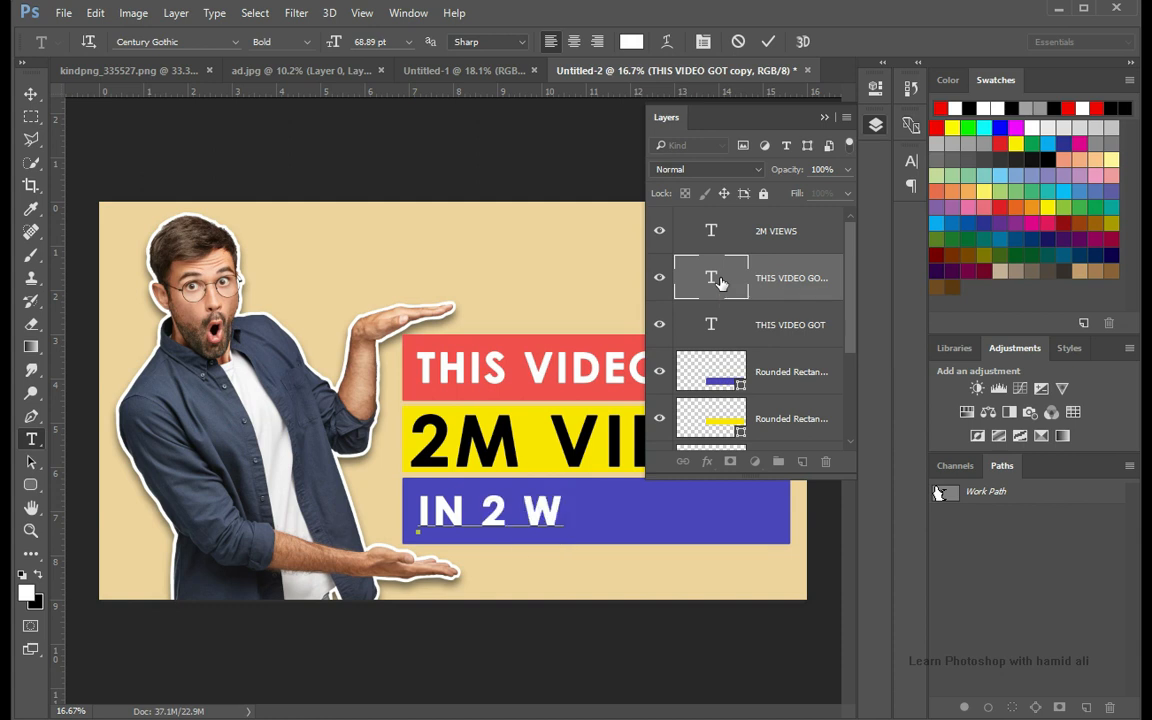
pyautogui.click(824, 117)
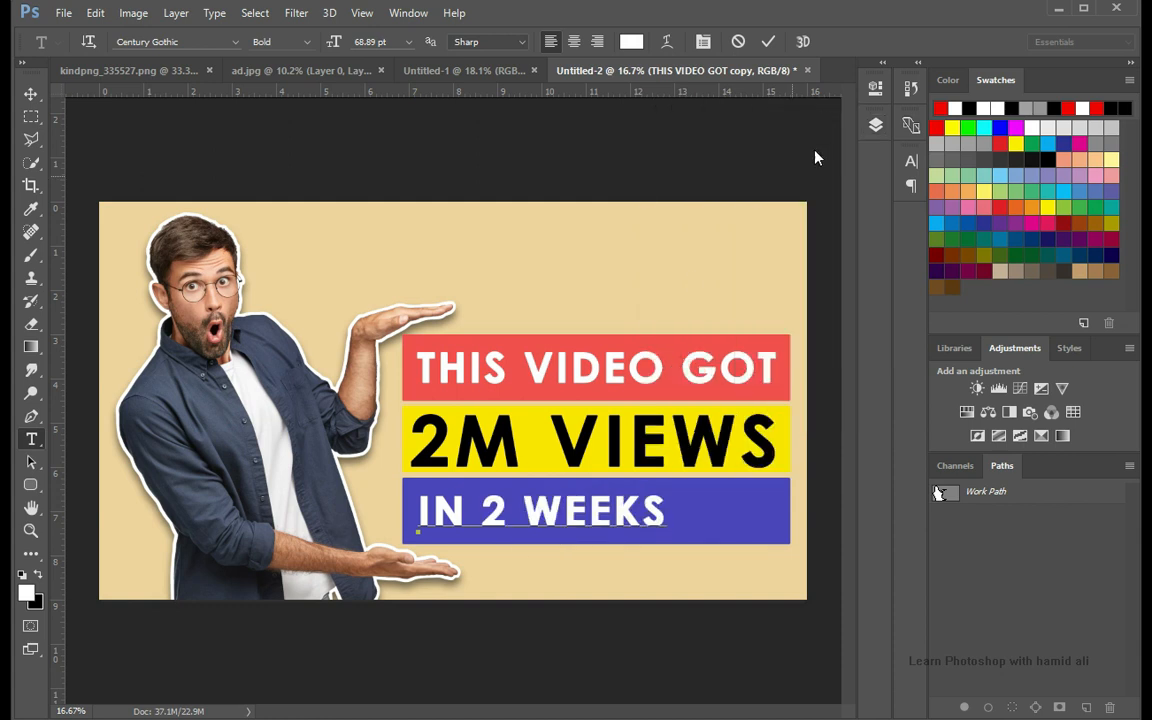
pyautogui.click(30, 93)
pyautogui.moveTo(612, 512); pyautogui.dragTo(666, 520)
# Step: Add a new empty layer directly above the tan colour fill layer
pyautogui.click(875, 124)
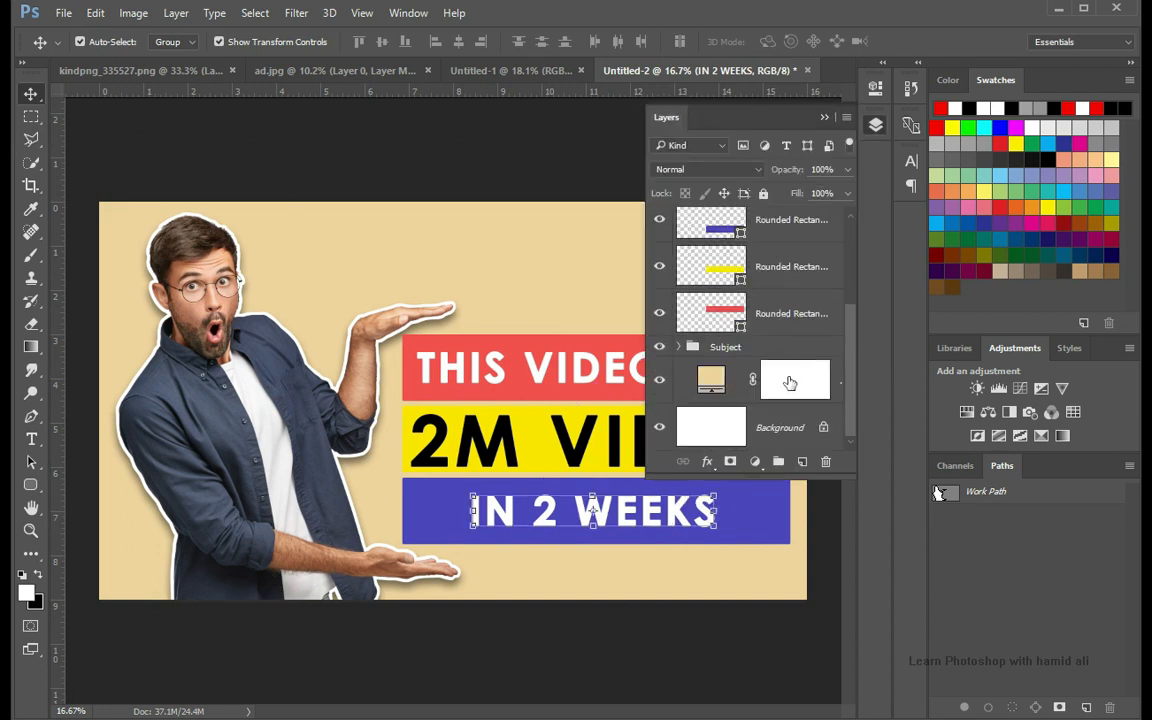
pyautogui.click(791, 385)
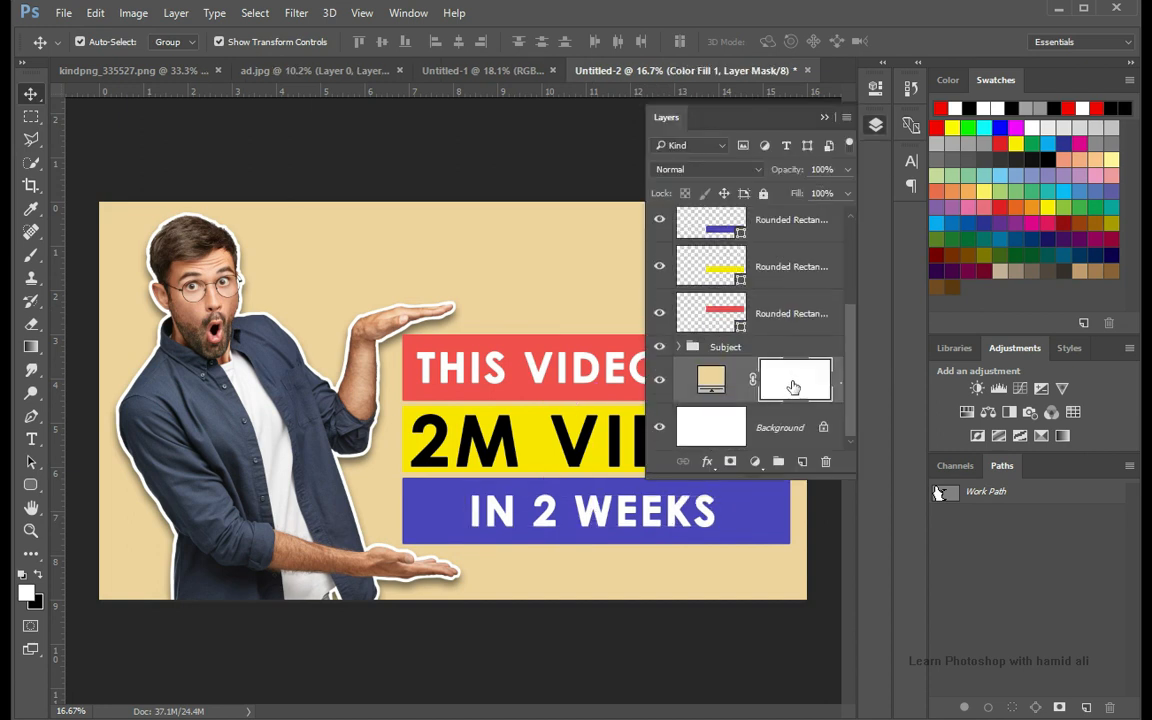
pyautogui.click(802, 462)
pyautogui.click(824, 117)
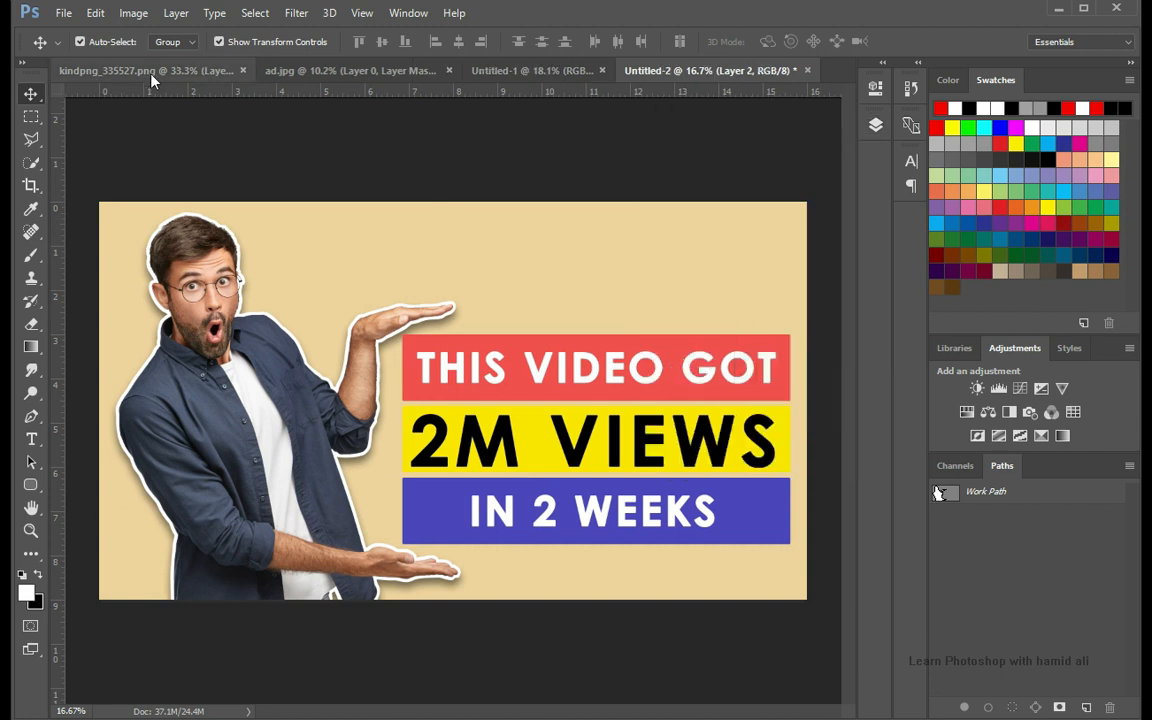
# Step: Bring the fireworks graphic from kindpng_335527.png into the thumbnail and enlarge it behind the man and the three bars
pyautogui.click(100, 70)
pyautogui.moveTo(456, 365); pyautogui.dragTo(465, 335)
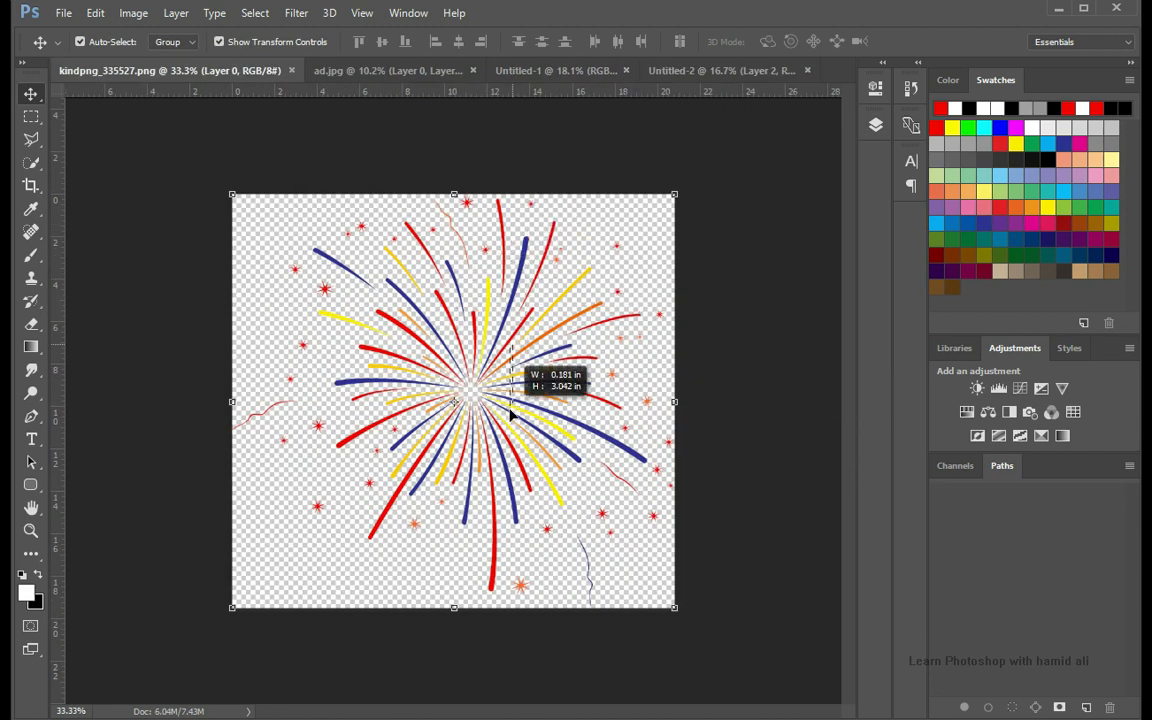
pyautogui.hotkey('ctrl', 't')
pyautogui.moveTo(582, 338); pyautogui.dragTo(612, 276)
pyautogui.press('Return')
pyautogui.moveTo(542, 291); pyautogui.dragTo(659, 377)
pyautogui.moveTo(787, 617); pyautogui.dragTo(806, 640)
pyautogui.moveTo(689, 609); pyautogui.dragTo(698, 610)
pyautogui.press('Return')
# Step: Apply a black drop shadow to the "THIS VIDEO GOT" text with 30% opacity, 90° angle, 38 px distance and 58 px size
pyautogui.click(875, 128)
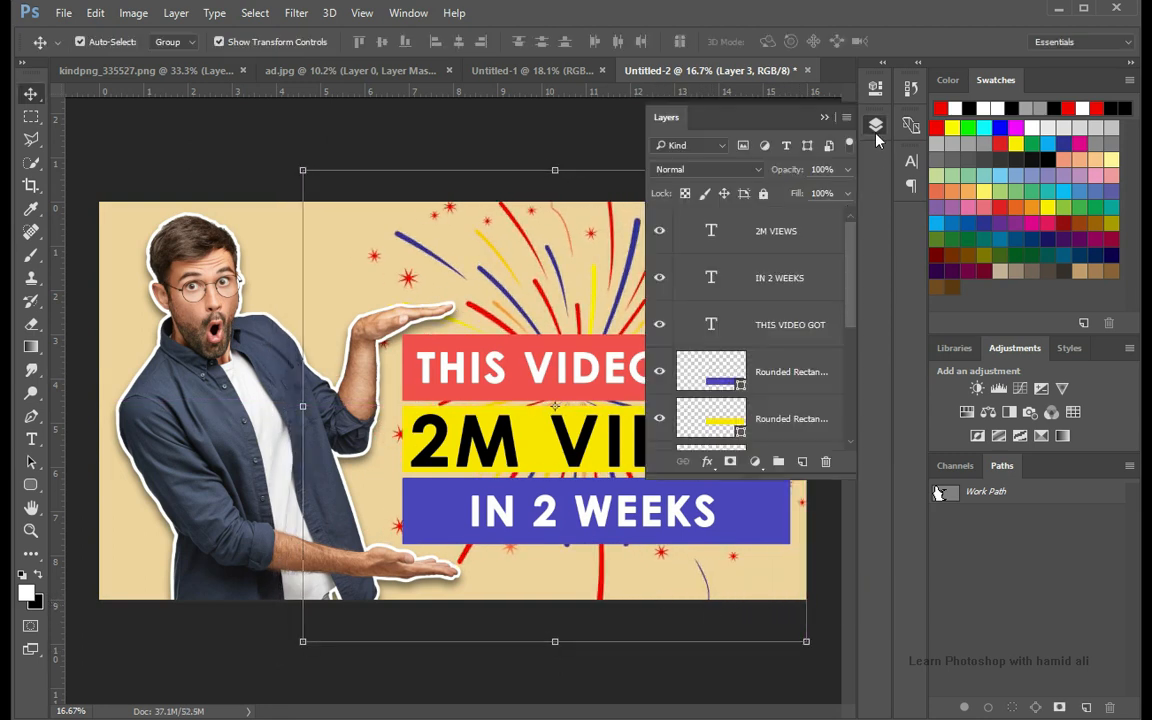
pyautogui.click(713, 325)
pyautogui.click(706, 461)
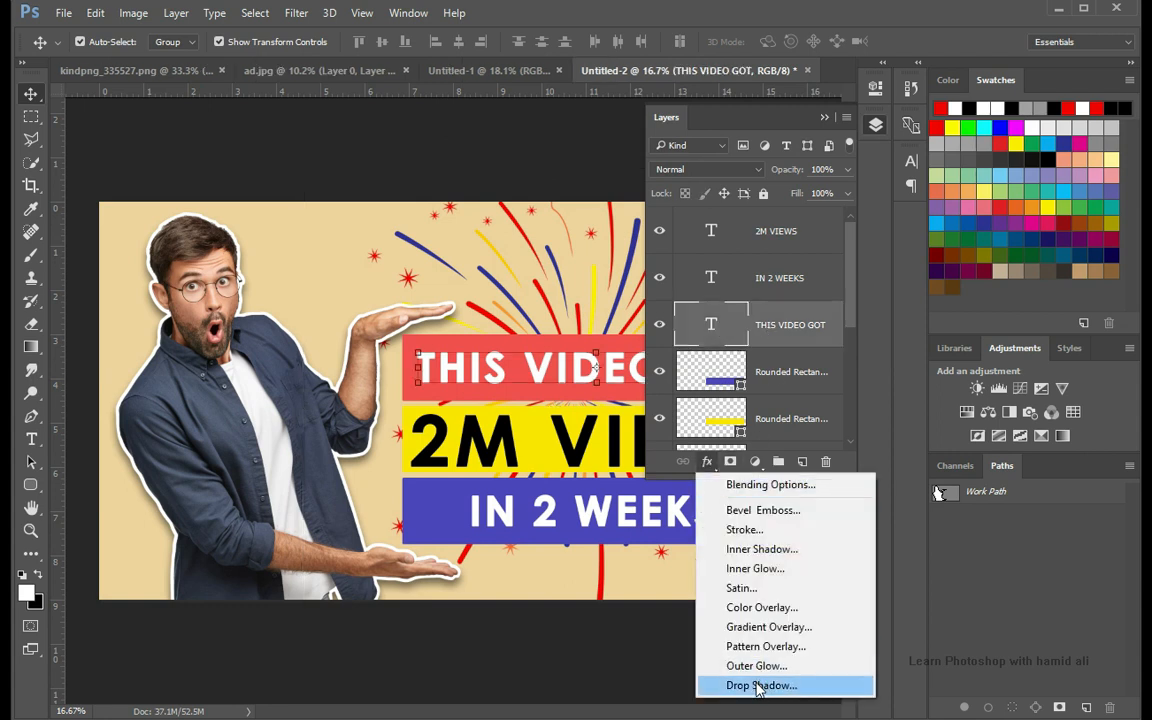
pyautogui.click(745, 612)
pyautogui.moveTo(748, 172); pyautogui.dragTo(852, 143)
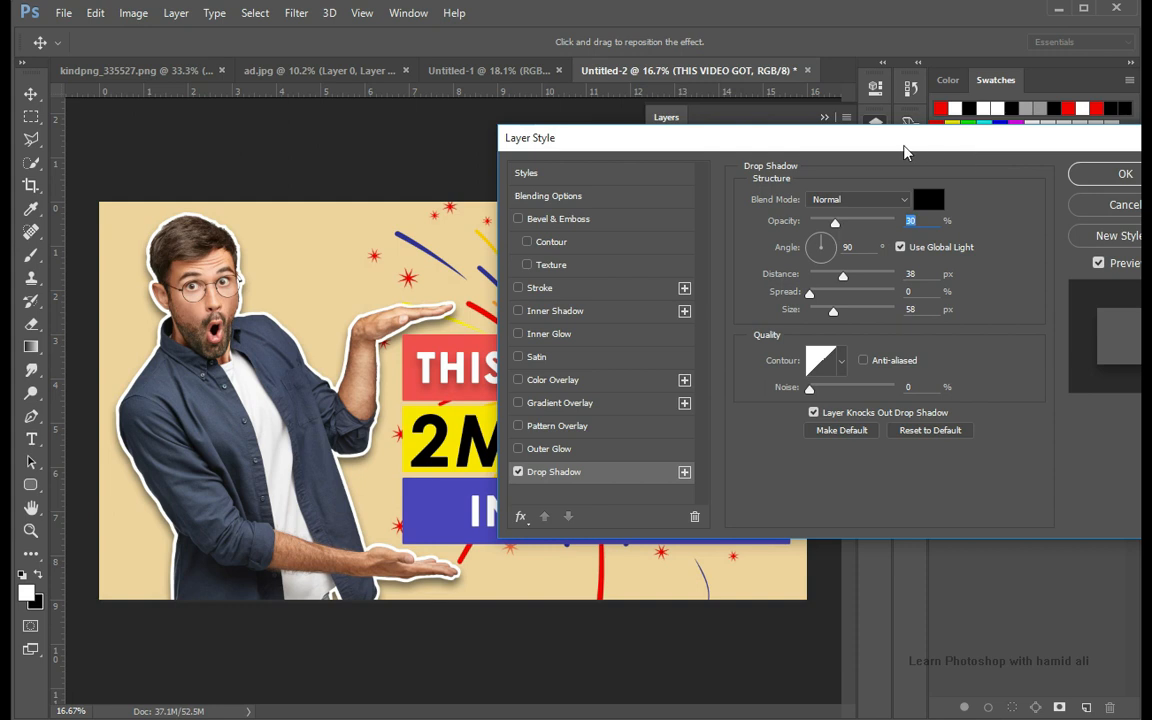
pyautogui.moveTo(833, 150); pyautogui.dragTo(669, 138)
pyautogui.click(910, 158)
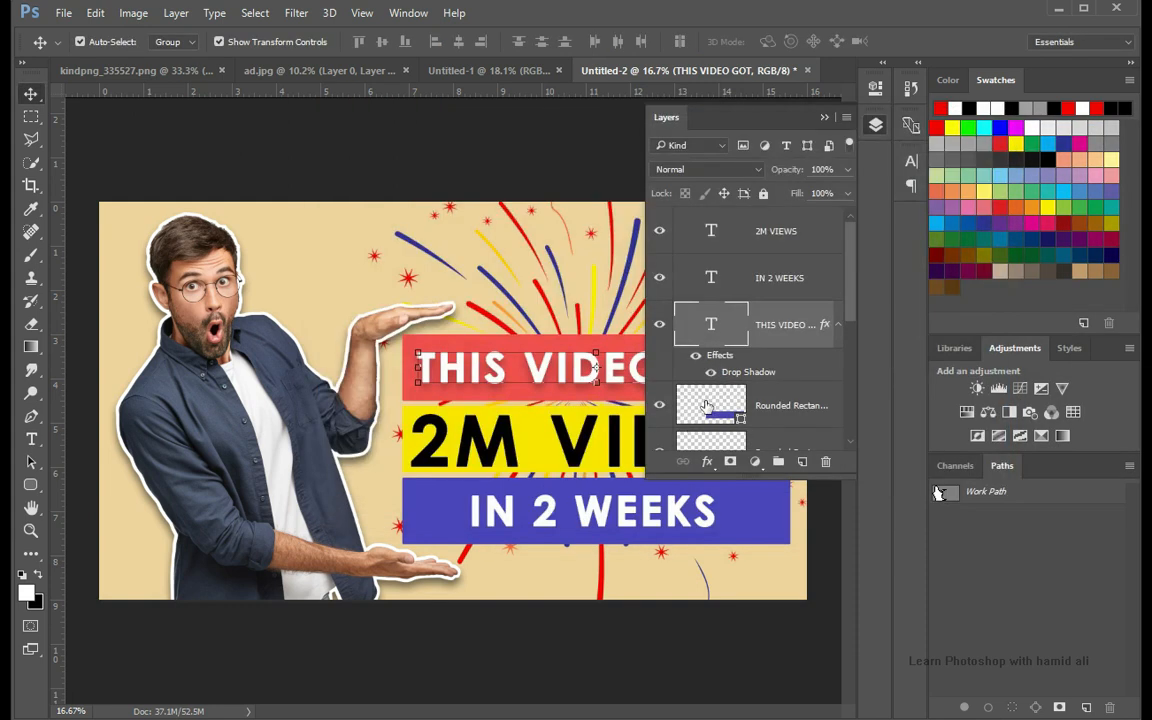
# Step: Apply the same drop shadow to the "IN 2 WEEKS" text, with 30% opacity, 38 px distance and 58 px size
pyautogui.doubleClick(712, 279)
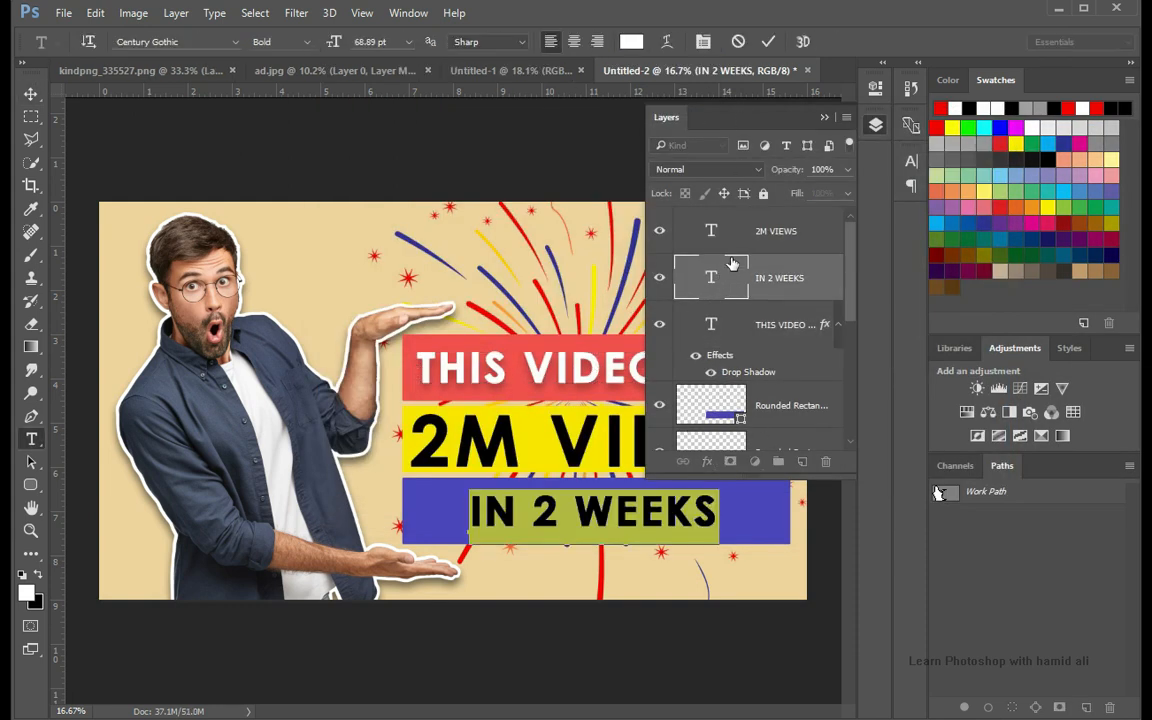
pyautogui.click(31, 93)
pyautogui.click(707, 461)
pyautogui.click(766, 684)
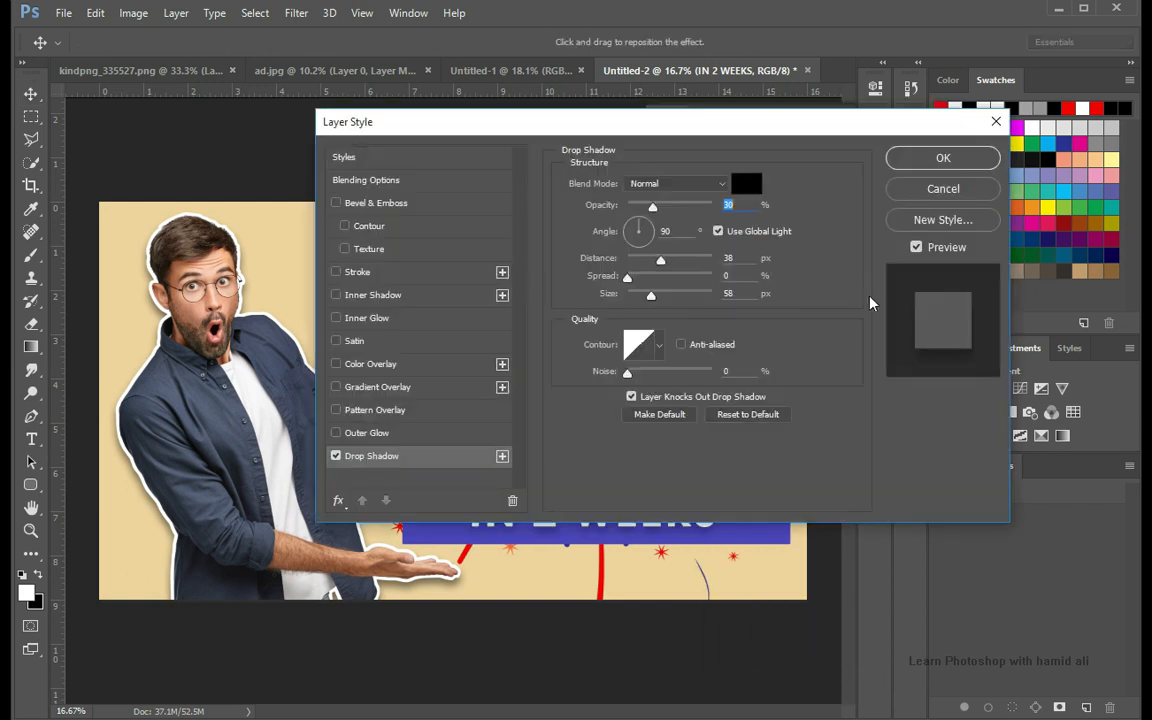
pyautogui.click(943, 158)
# Step: Apply a drop shadow to the "2M VIEWS" text with its opacity lowered to 15%
pyautogui.click(740, 232)
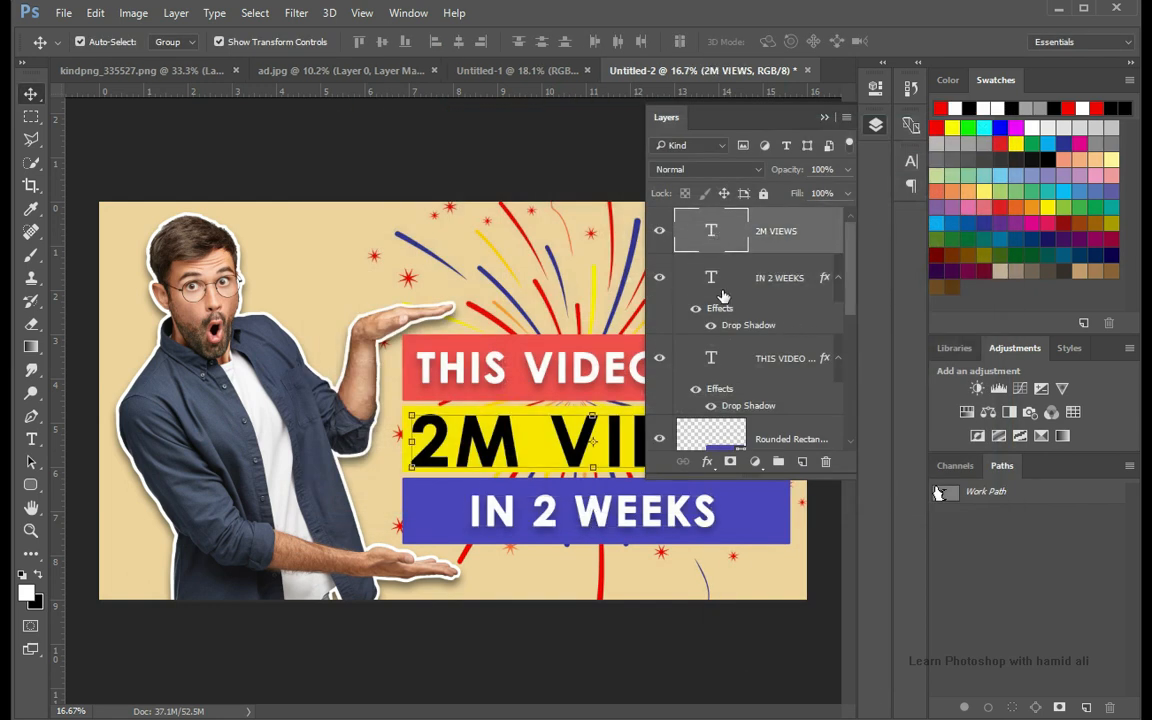
pyautogui.click(707, 461)
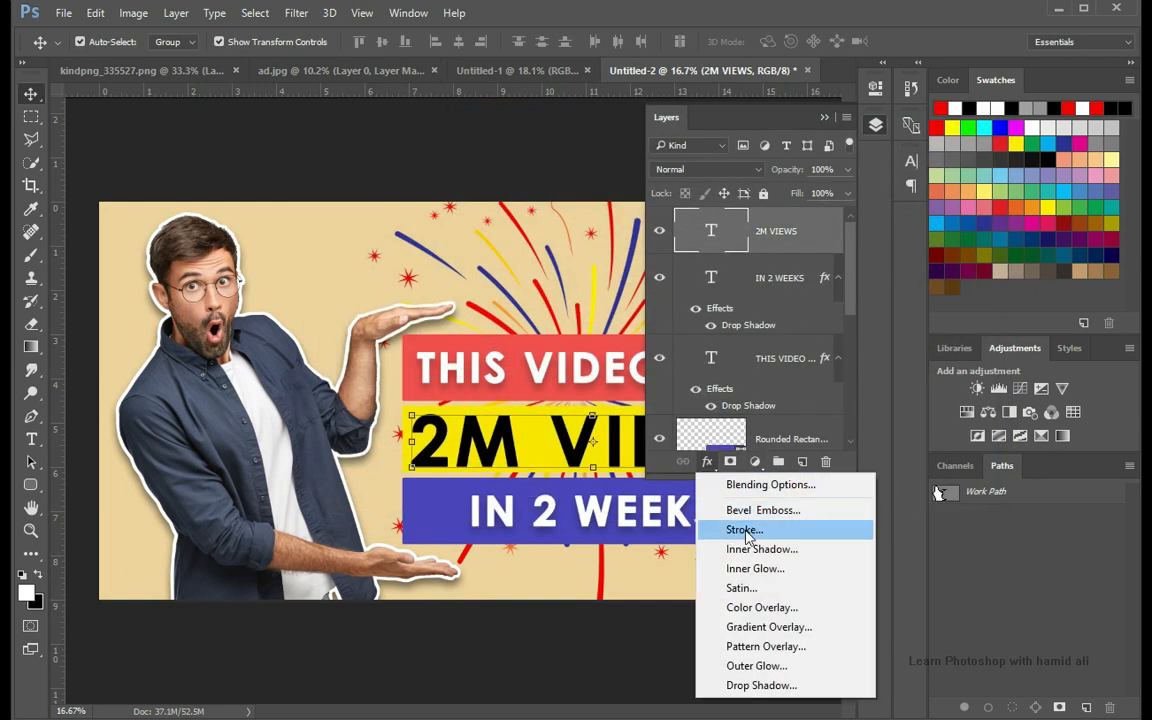
pyautogui.click(760, 684)
pyautogui.moveTo(699, 124); pyautogui.dragTo(789, 12)
pyautogui.moveTo(743, 91); pyautogui.dragTo(732, 92)
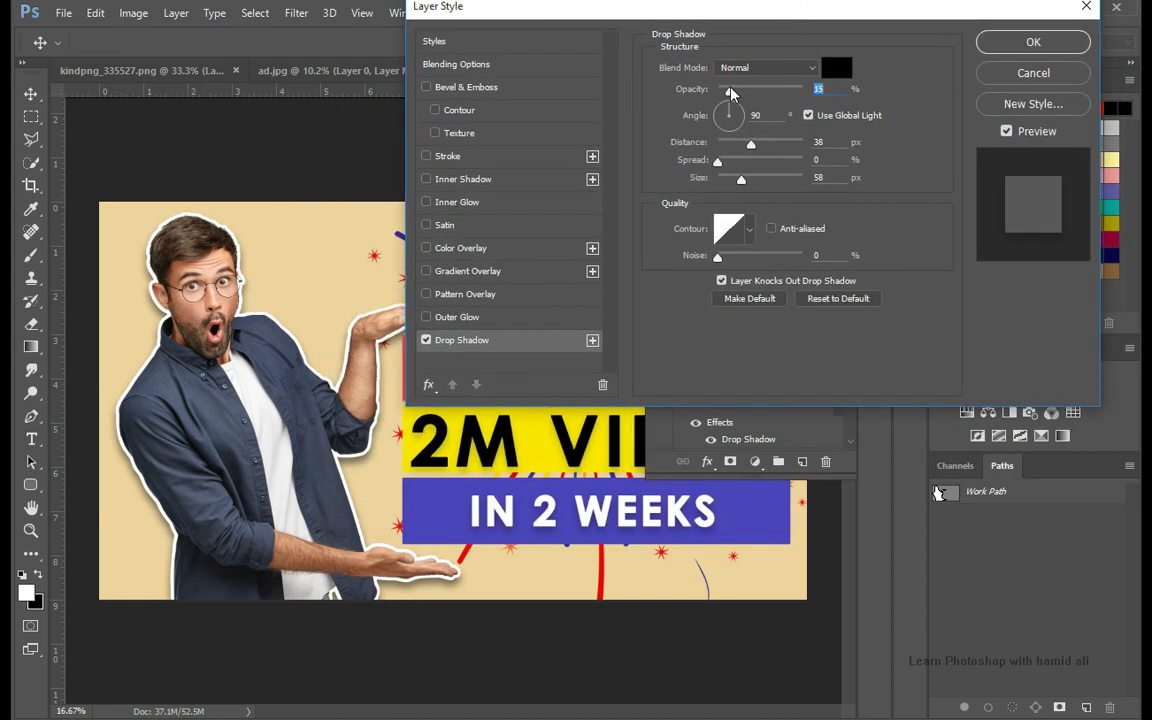
pyautogui.press('Return')
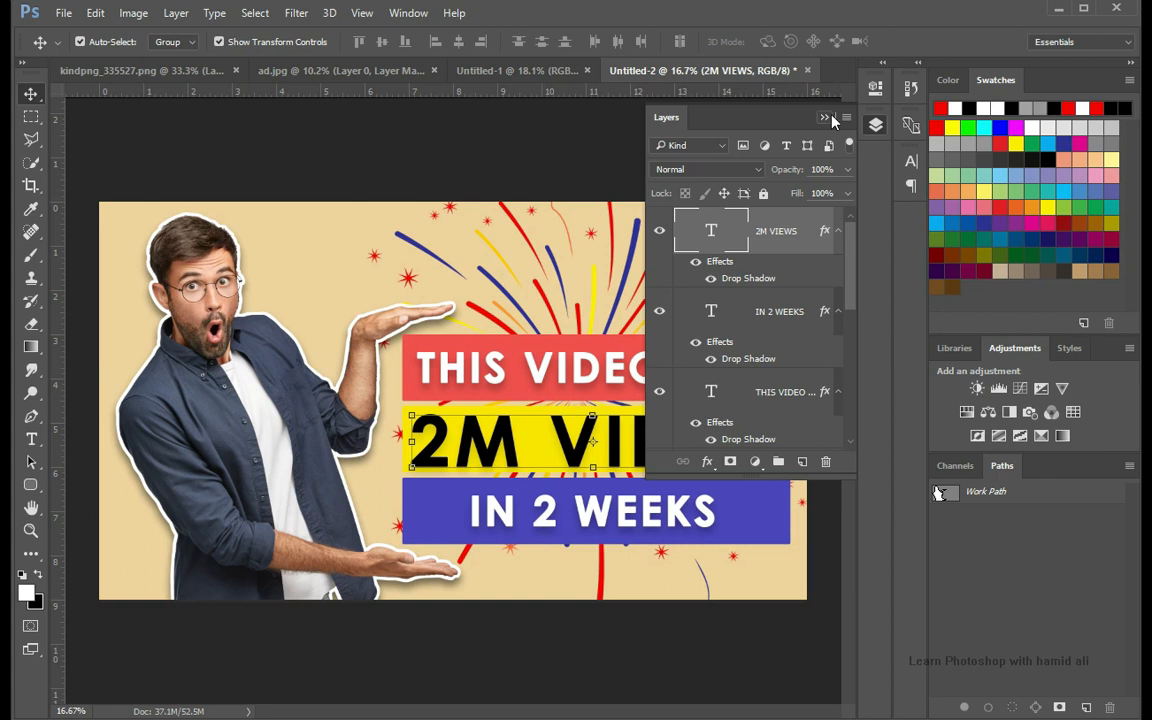
# Step: Look through the layer stack and deselect all layers to view the whole thumbnail
pyautogui.scroll(-5, 749, 328)
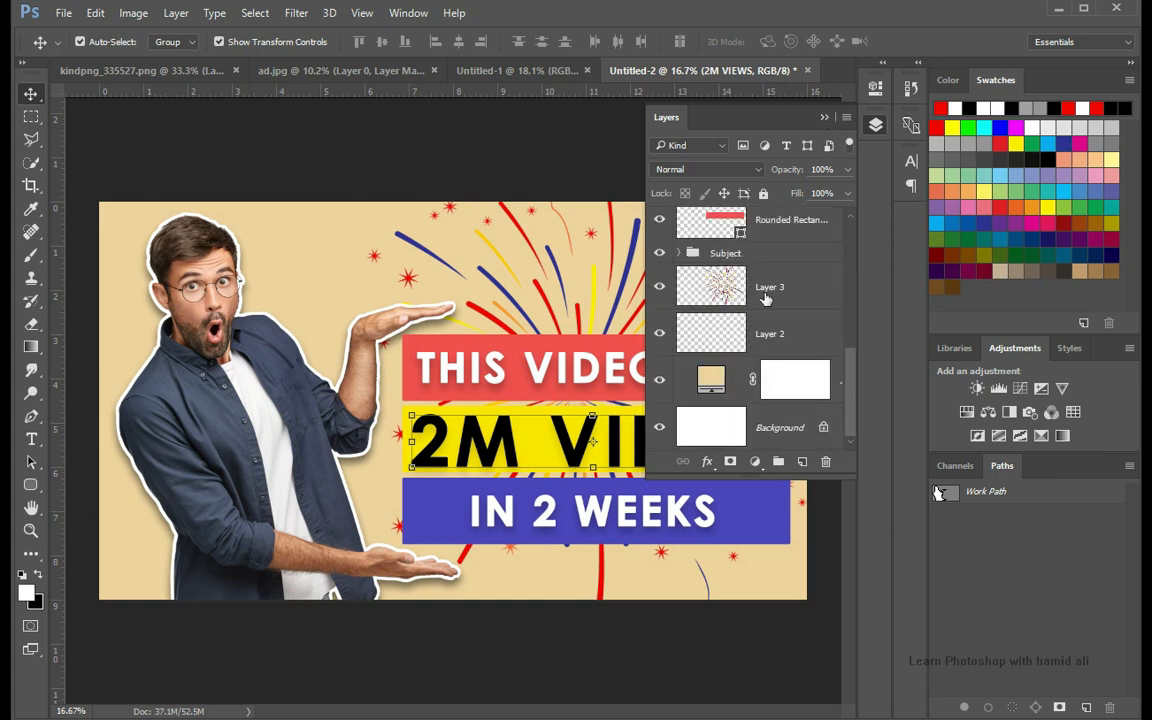
pyautogui.scroll(5, 752, 338)
pyautogui.click(828, 465)
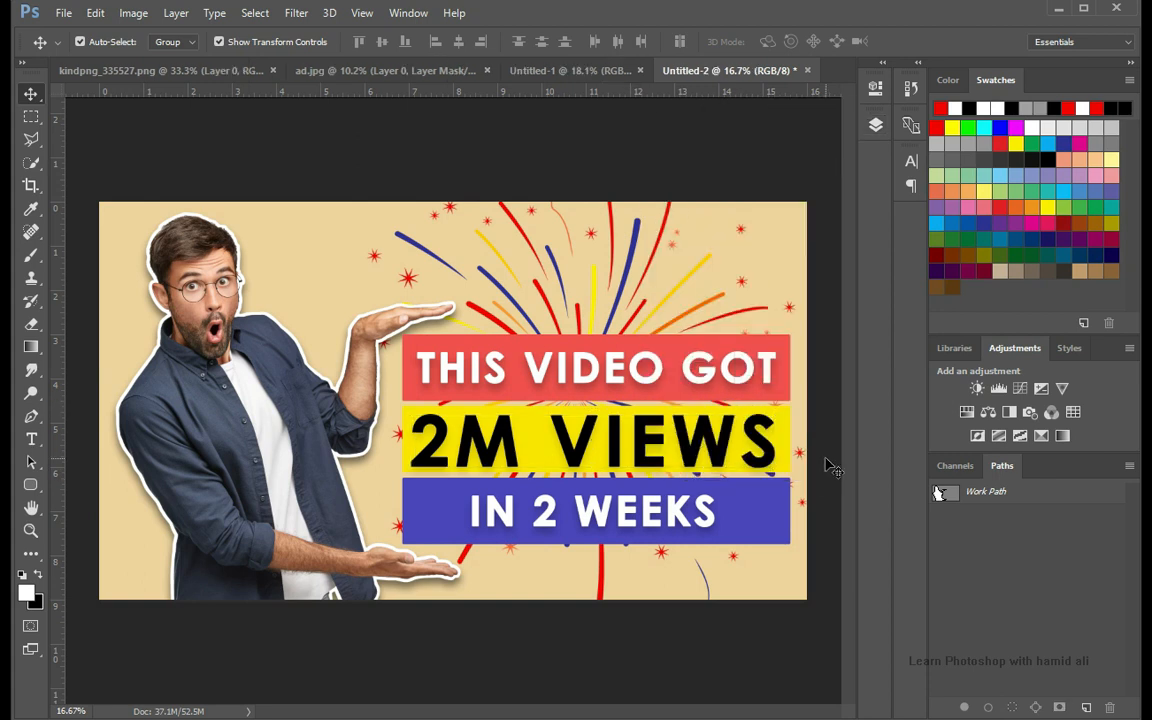